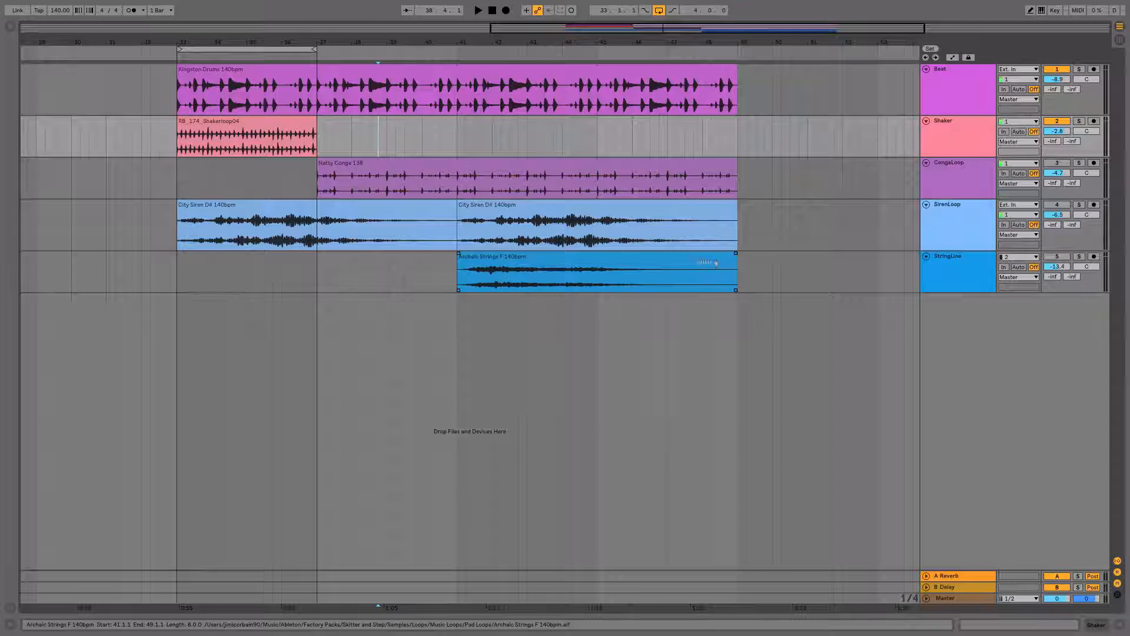
Add a fade-in to the shaker clip and lengthen it across the full four bars while playing bars 33 to 37
left_click(186, 124)
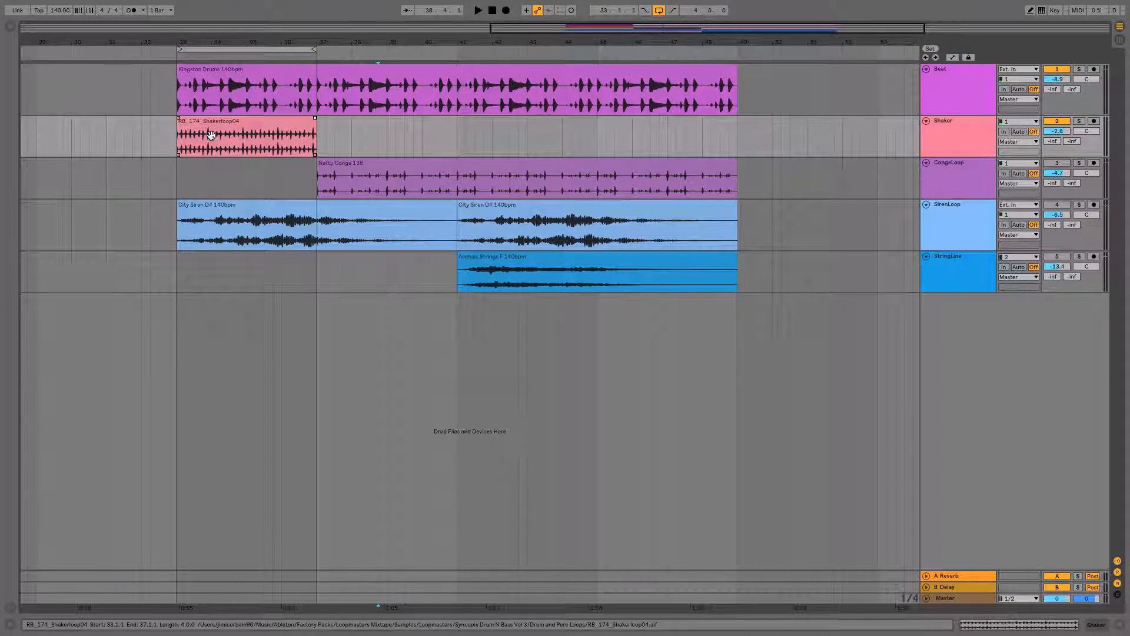
left_click(340, 135)
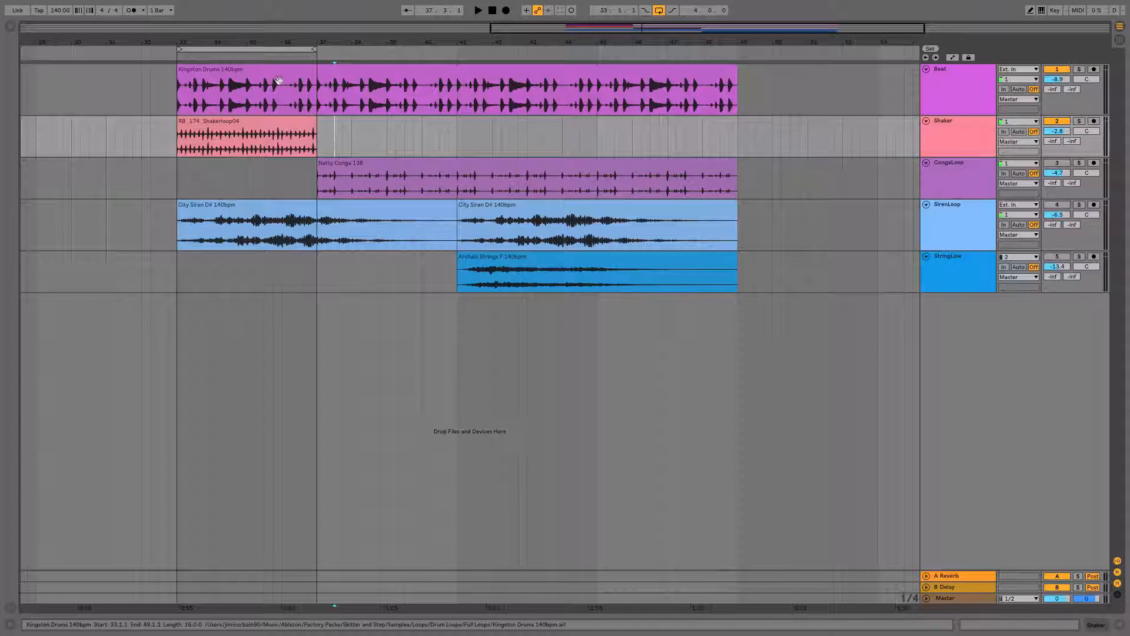
left_click(242, 48)
left_click_drag(180, 119, 252, 118)
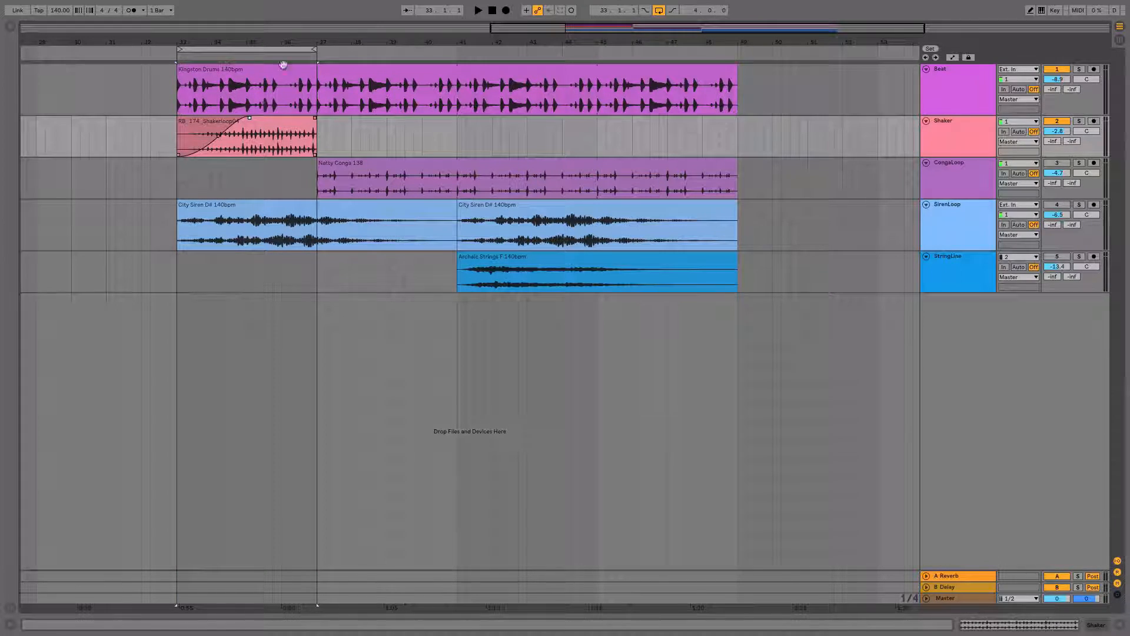
key("space")
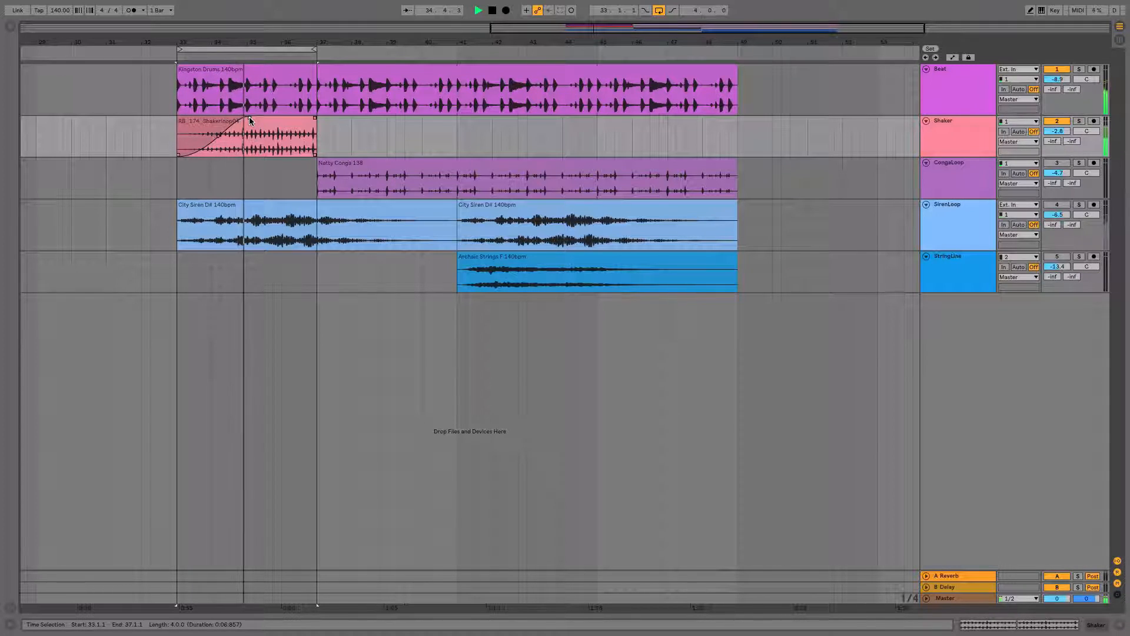
left_click_drag(249, 117, 352, 125)
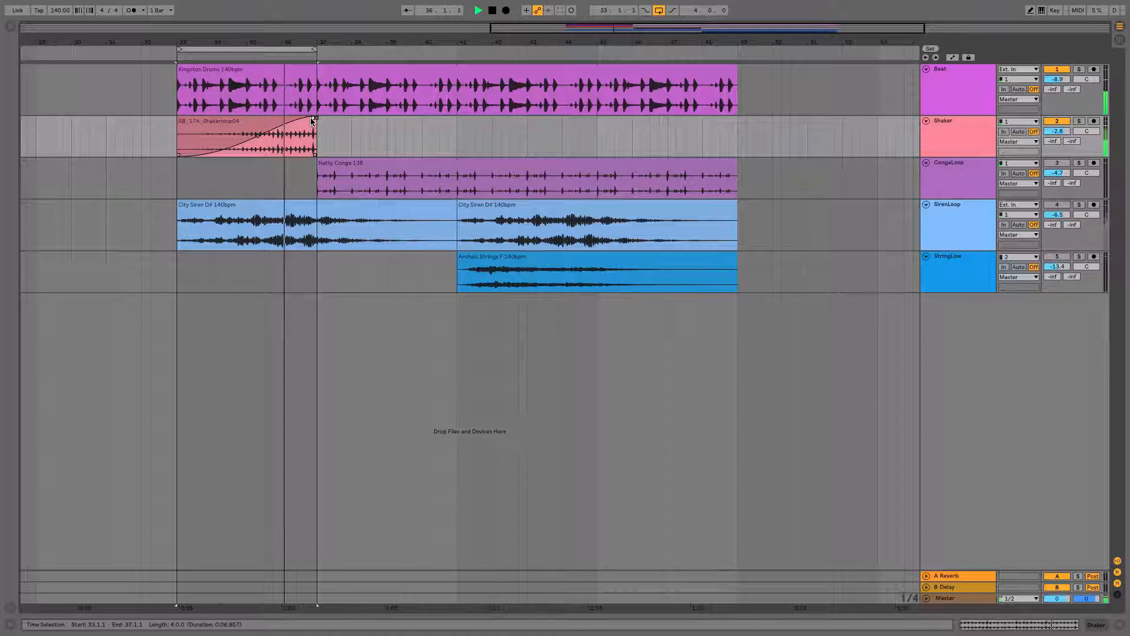
key("space")
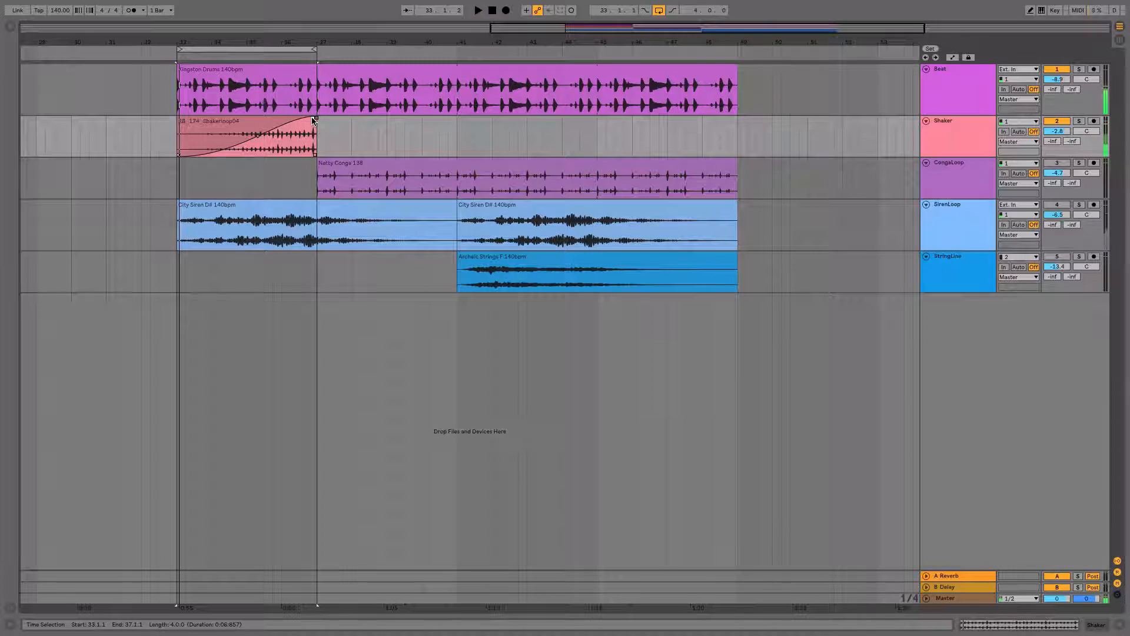
Shorten and remove the shaker clip's fade-in, and add a fade-out spanning the whole clip
left_click_drag(314, 120, 228, 118)
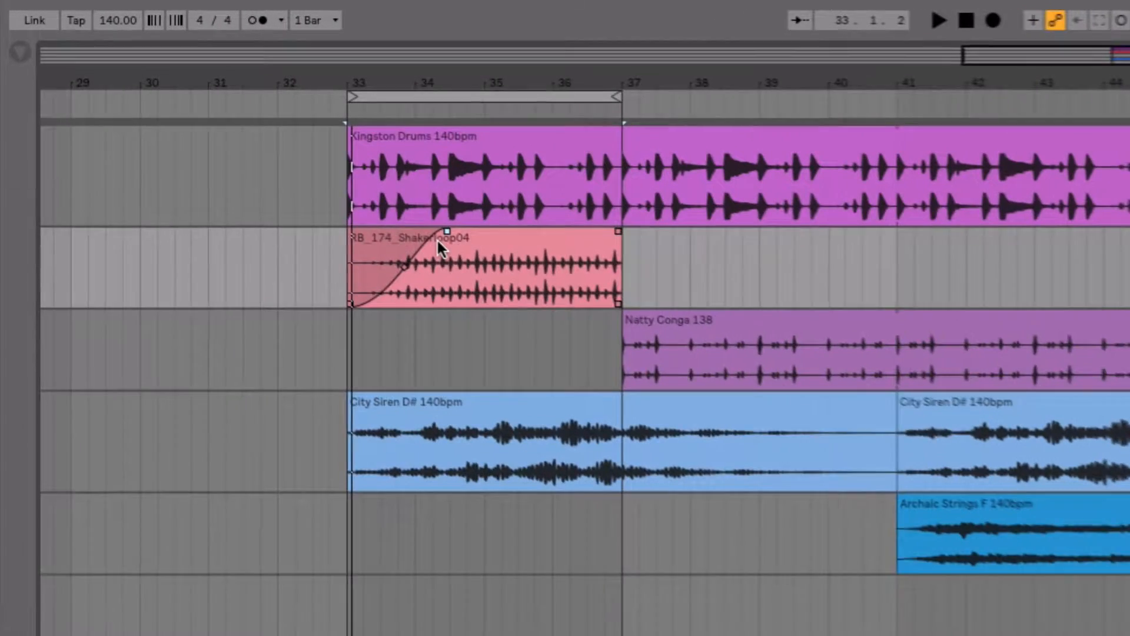
left_click_drag(438, 241, 312, 265)
left_click_drag(627, 231, 354, 234)
key("space")
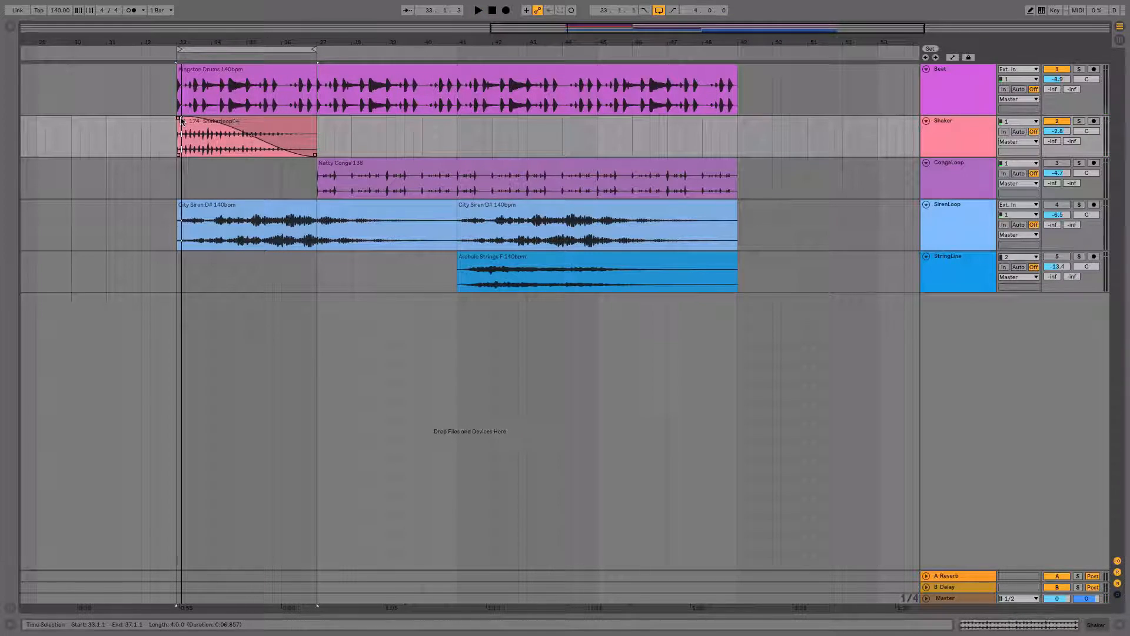
Adjust where the shaker clip's fade-out starts and reshape its curve while playing the loop
left_click_drag(180, 117, 230, 117)
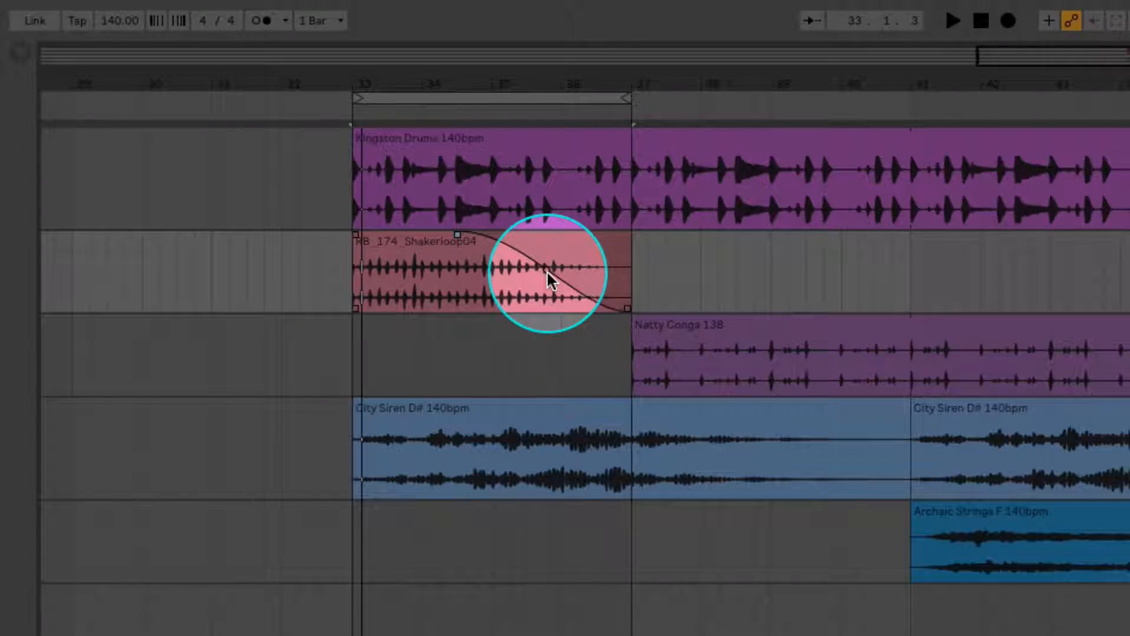
left_click_drag(546, 270, 530, 289)
key("space")
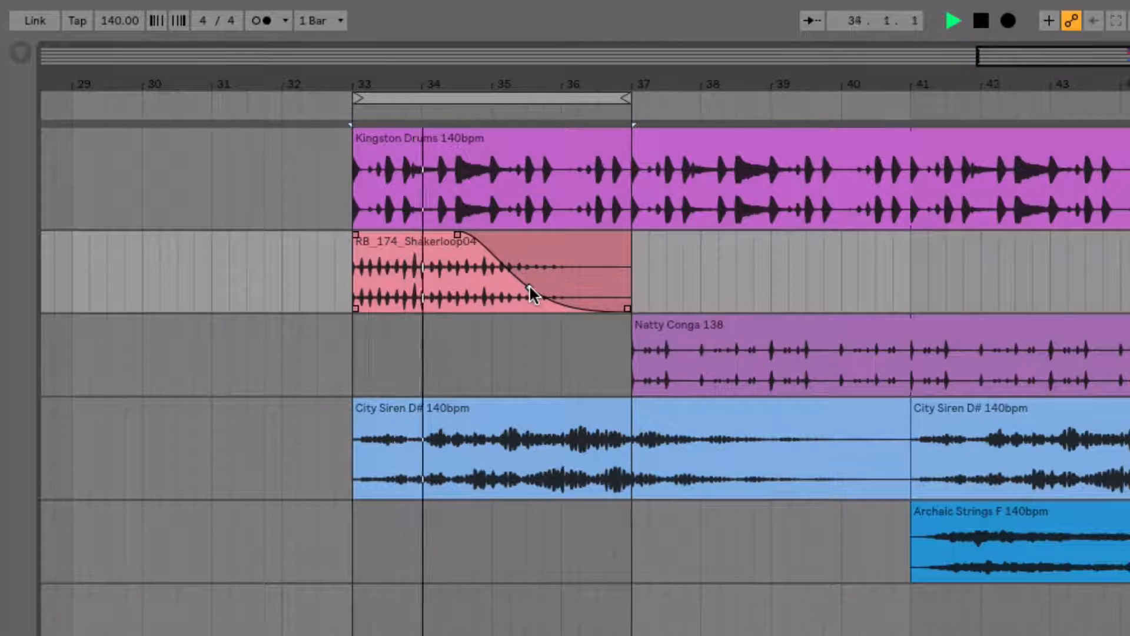
left_click_drag(525, 311, 565, 233)
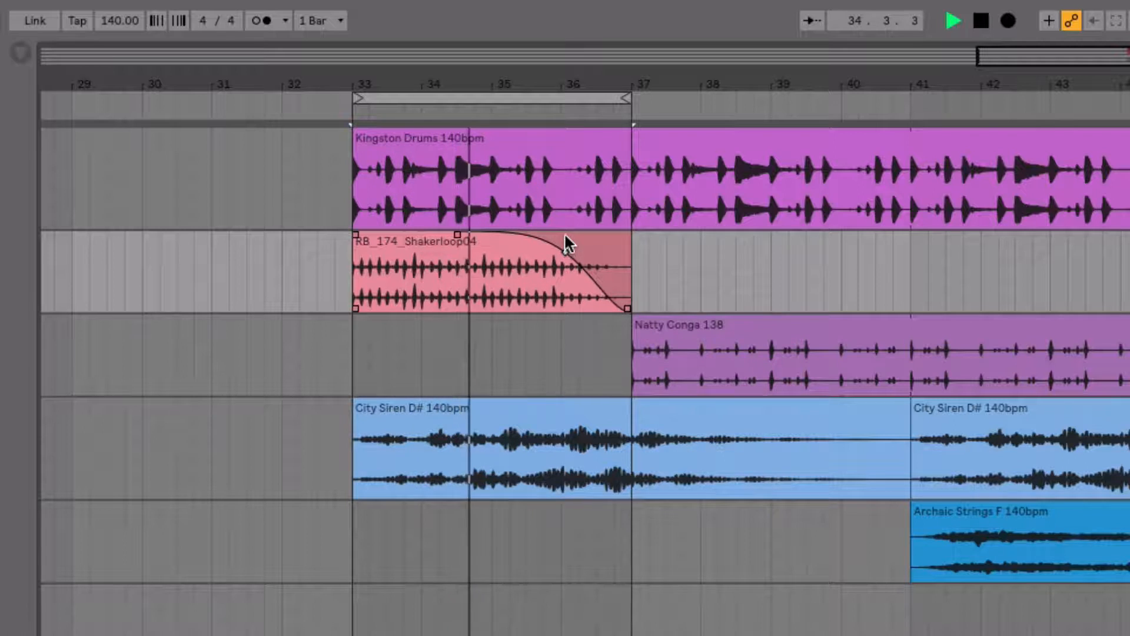
left_click_drag(459, 234, 406, 239)
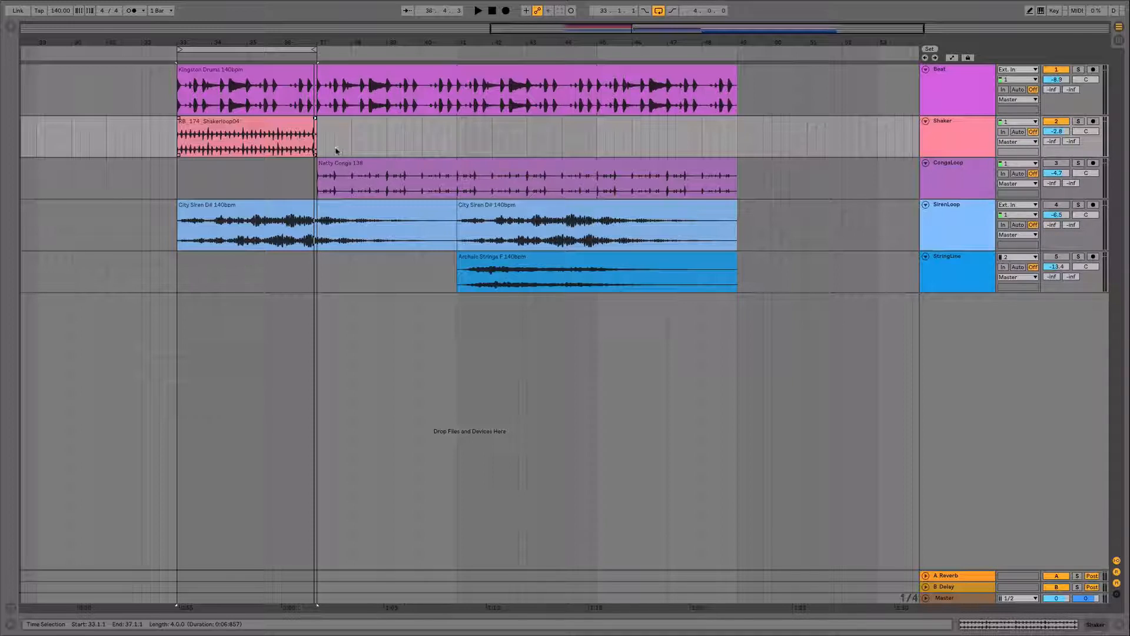
Extend the shaker clip to bar 49 and lengthen the arrangement loop to 16 bars
left_click_drag(316, 133, 743, 138)
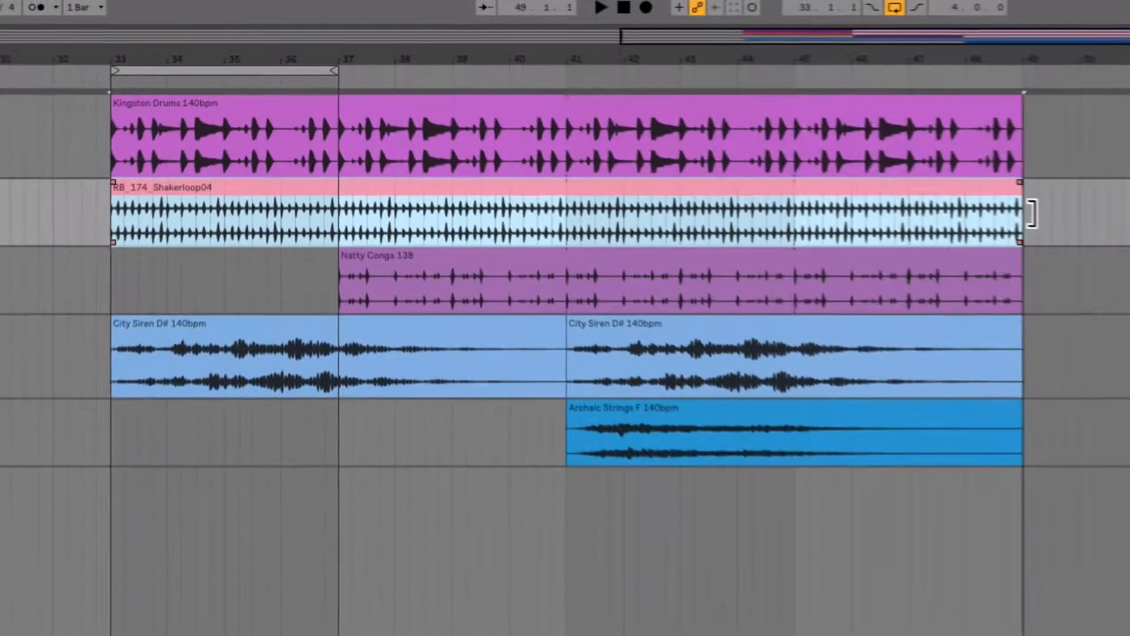
left_click_drag(340, 69, 1045, 121)
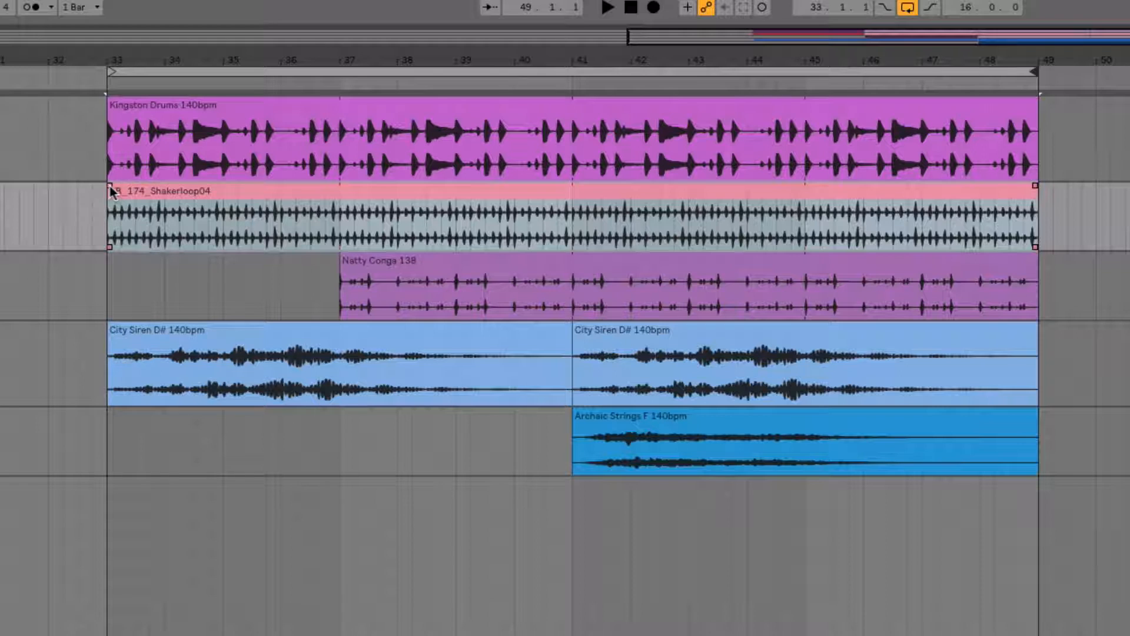
Try to fade in the extended shaker clip beyond its first loop repetition, and delete the fade
left_click_drag(108, 185, 412, 183)
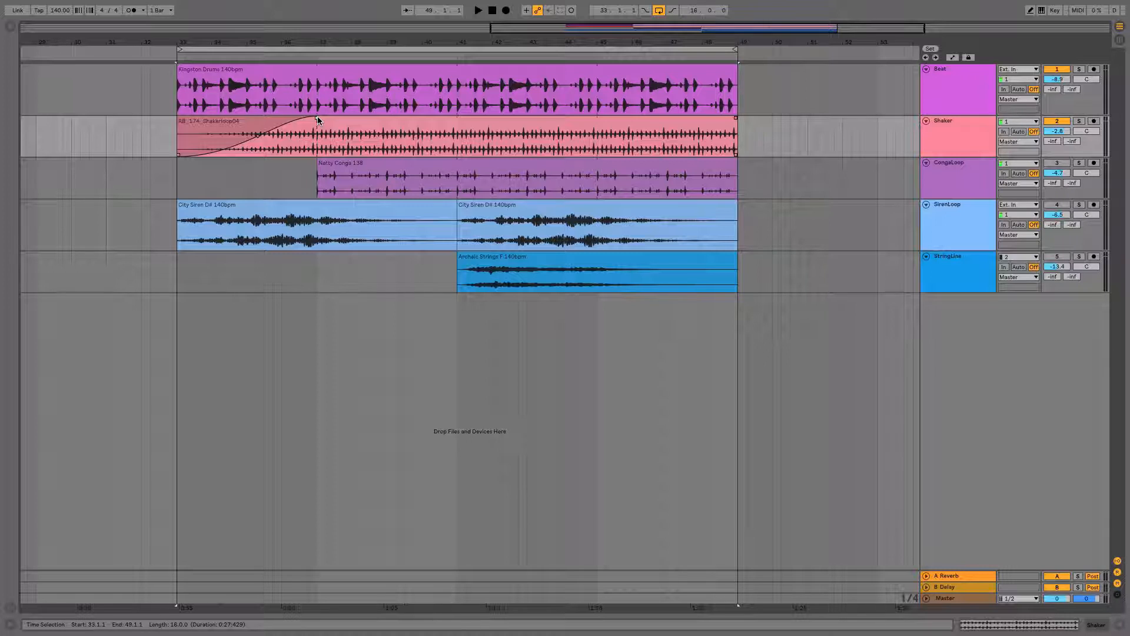
key("Delete")
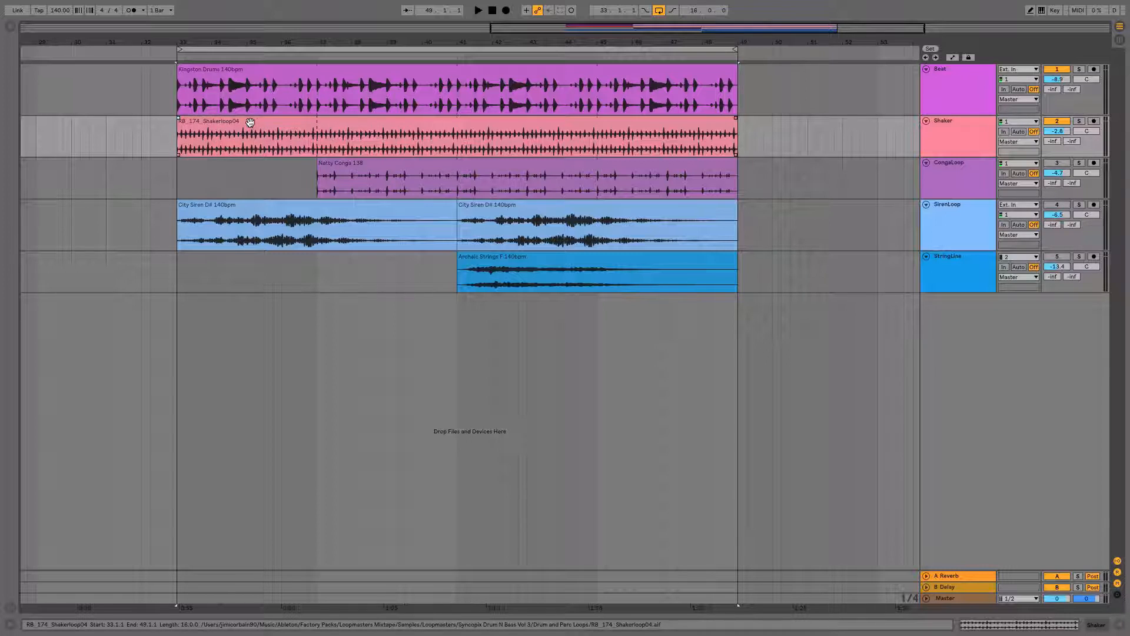
Consolidate the looped shaker clip into a single clip and add a fade-in spanning its full 16 bars
left_click(250, 122)
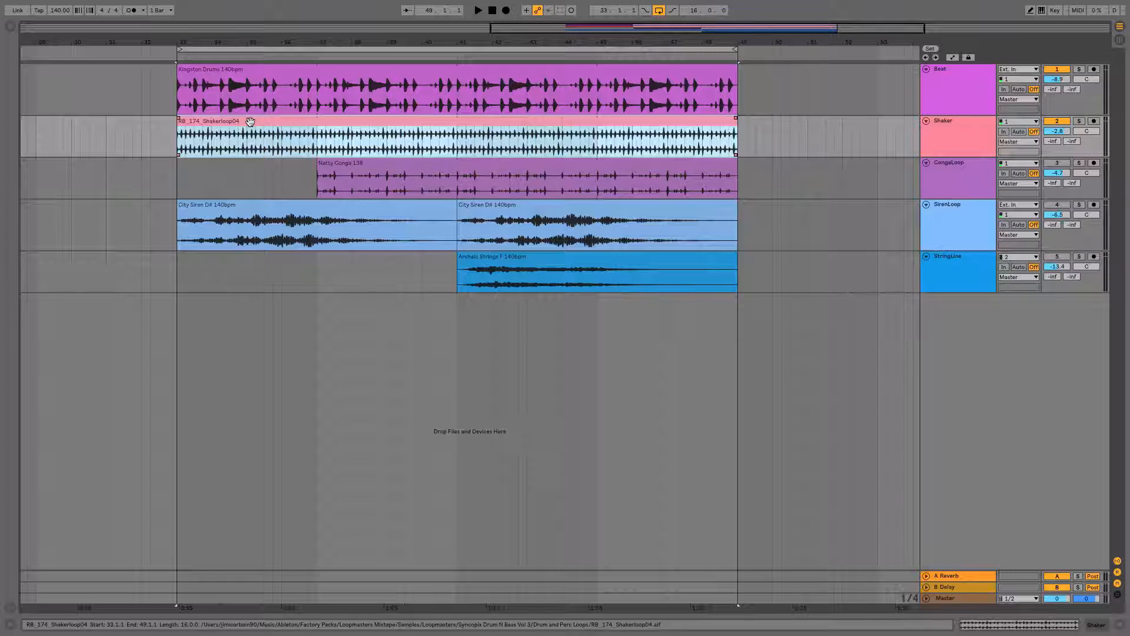
key("super+j")
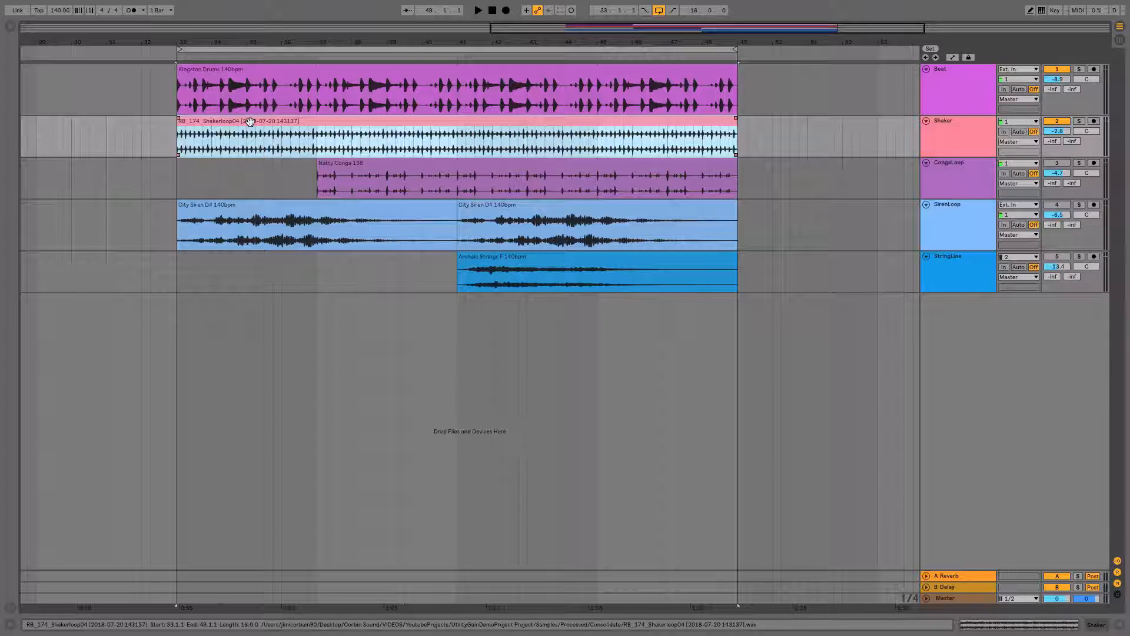
left_click(179, 118)
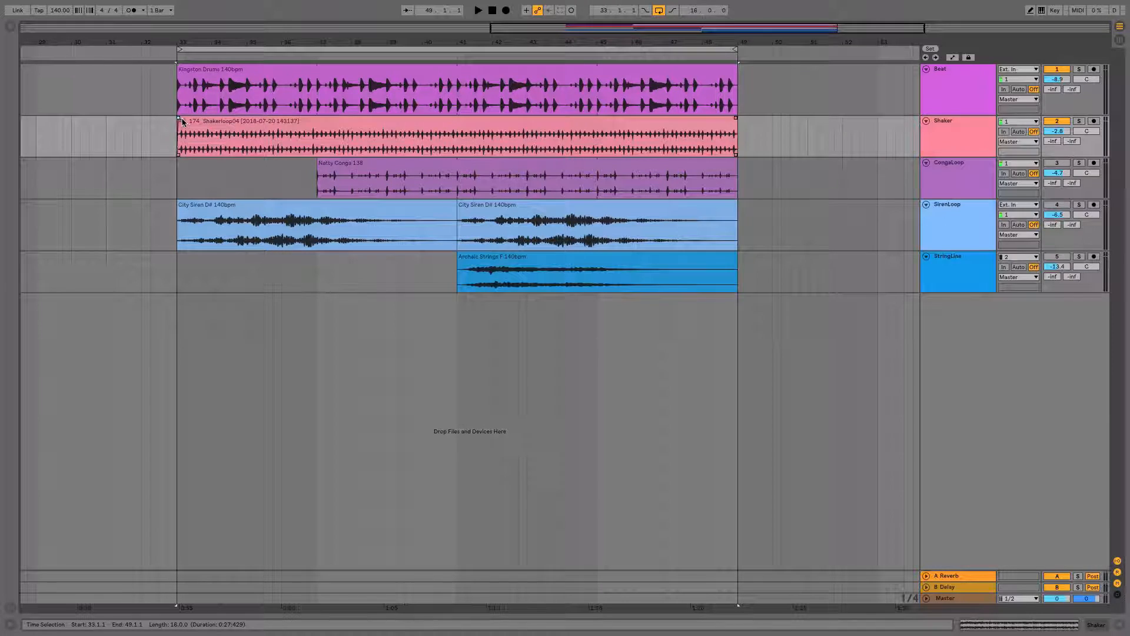
left_click_drag(219, 122, 739, 132)
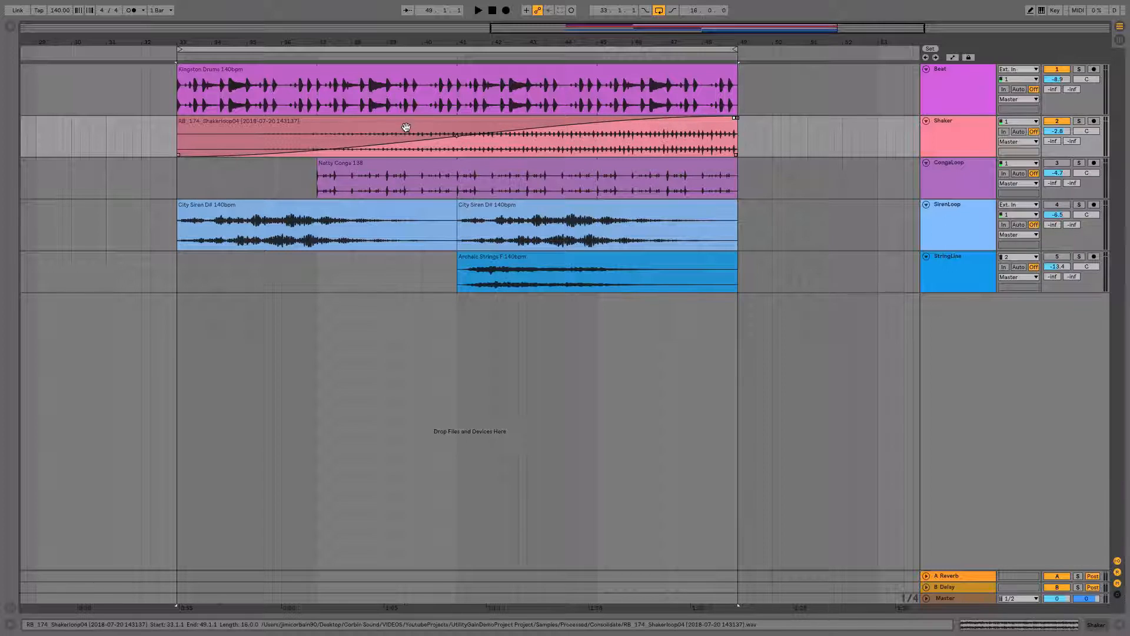
Reshape the shaker clip's fade-in curve during playback so the volume rises more slowly at first
left_click_drag(457, 138, 433, 134)
key("space")
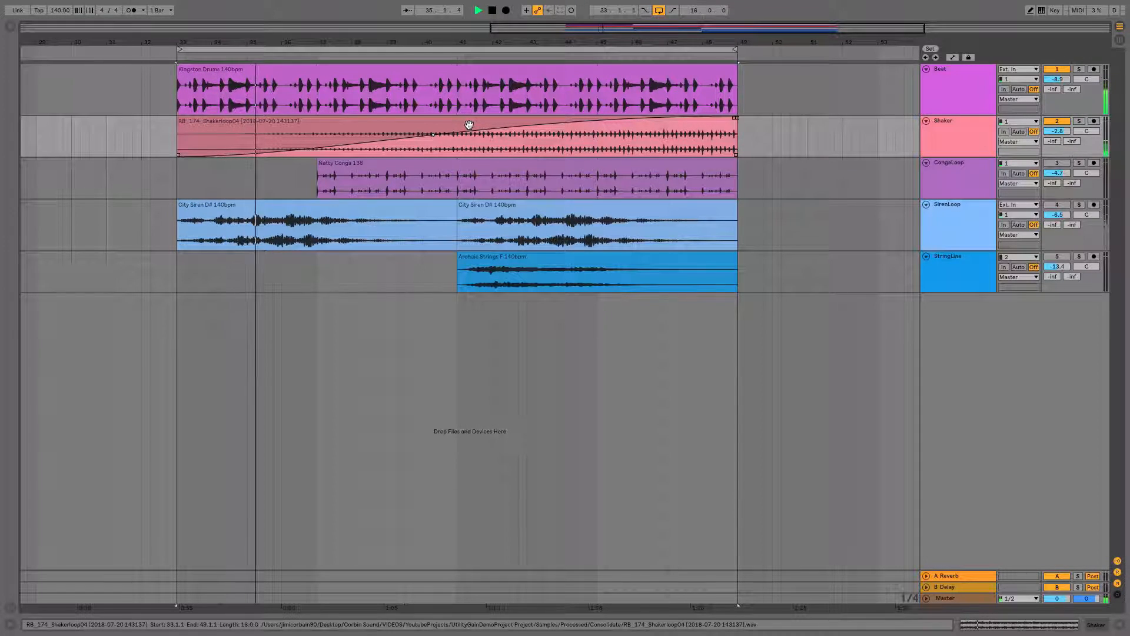
left_click_drag(433, 137, 463, 143)
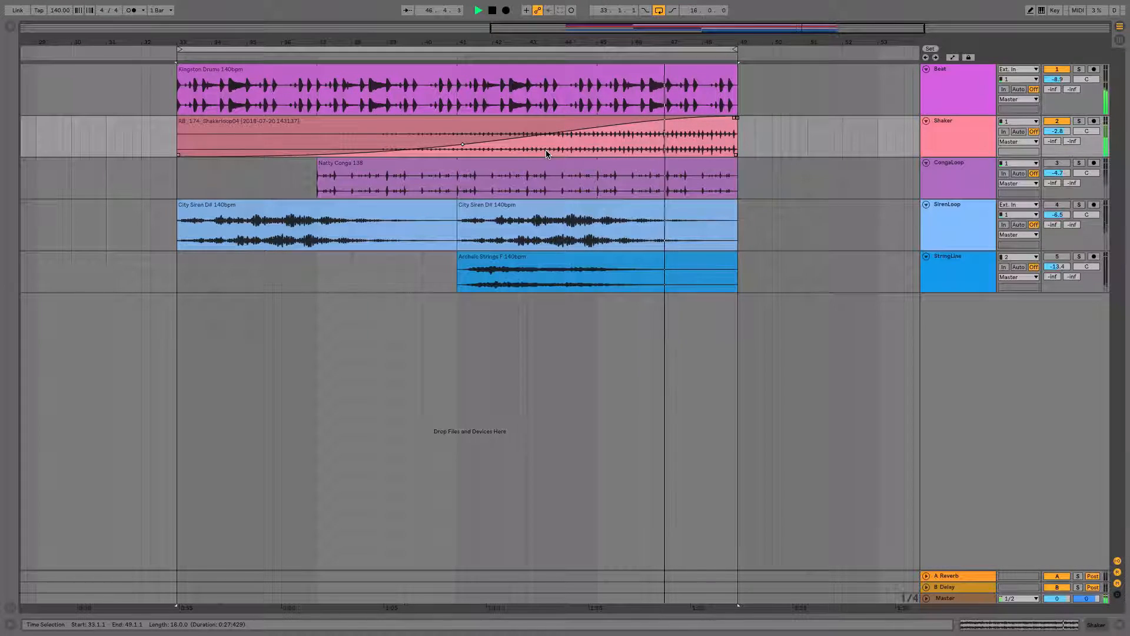
Extend the arrangement loop length to 16.2.0 and activate the CongaLoop, SirenLoop and StringLine tracks
left_click_drag(738, 49, 755, 49)
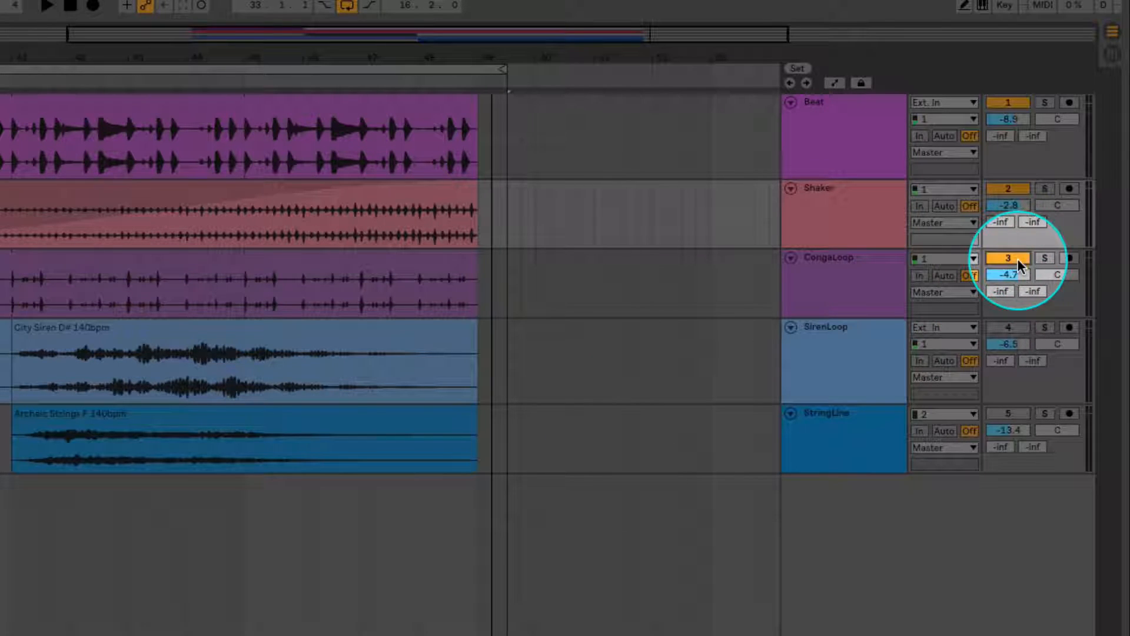
left_click(1017, 259)
left_click(1012, 326)
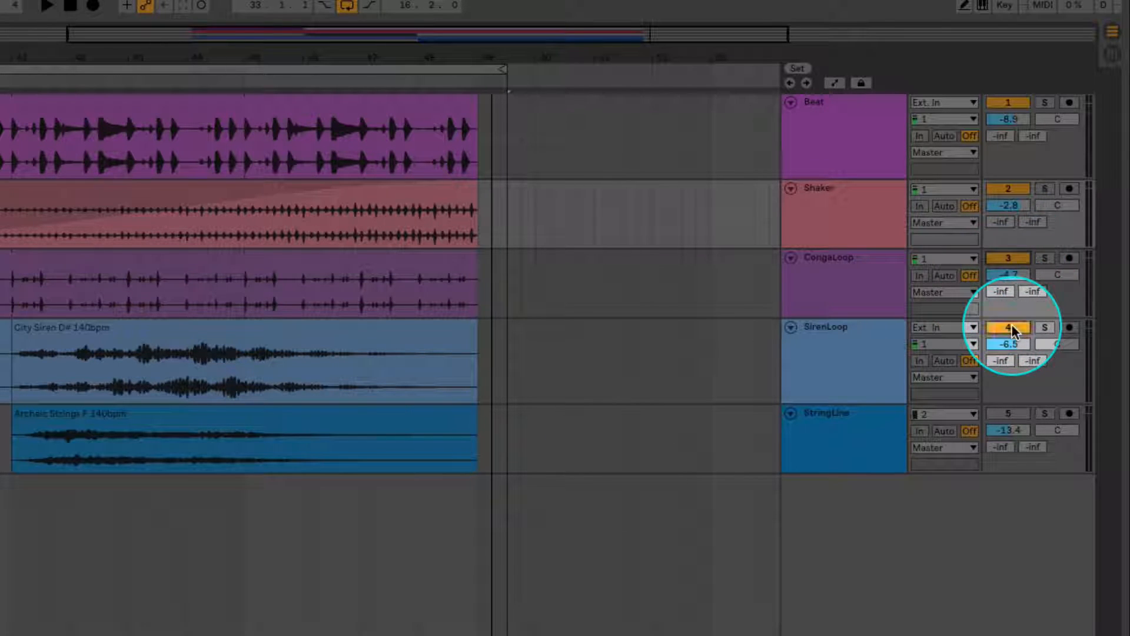
left_click(1008, 414)
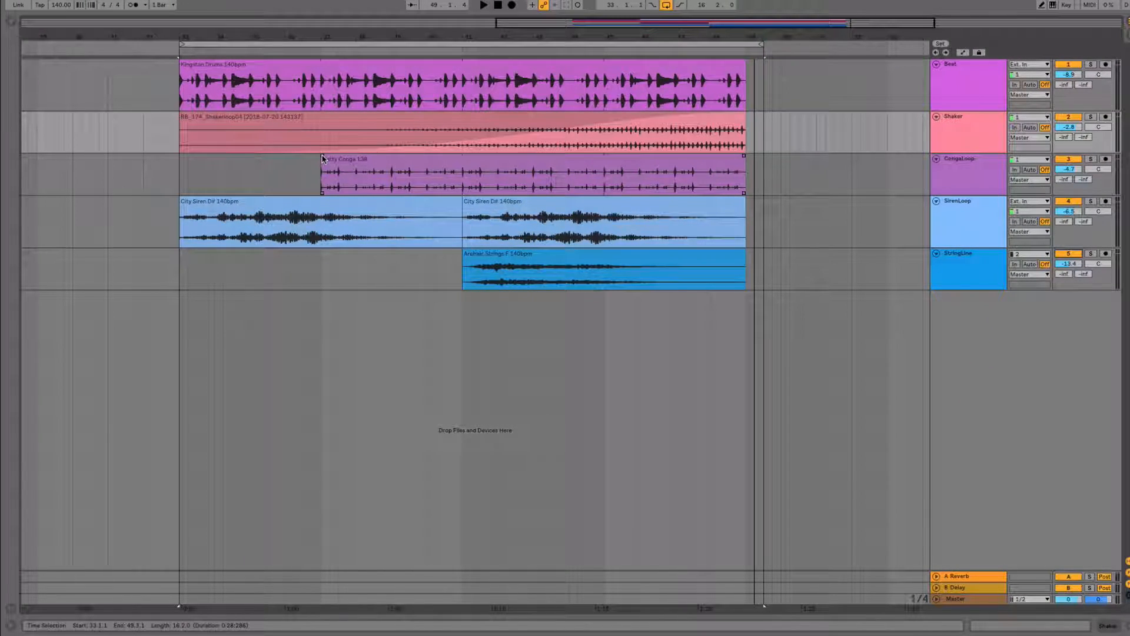
Fade in the Natty Conga clip from bar 37 to bar 41 and play the arrangement
left_click_drag(323, 159, 478, 171)
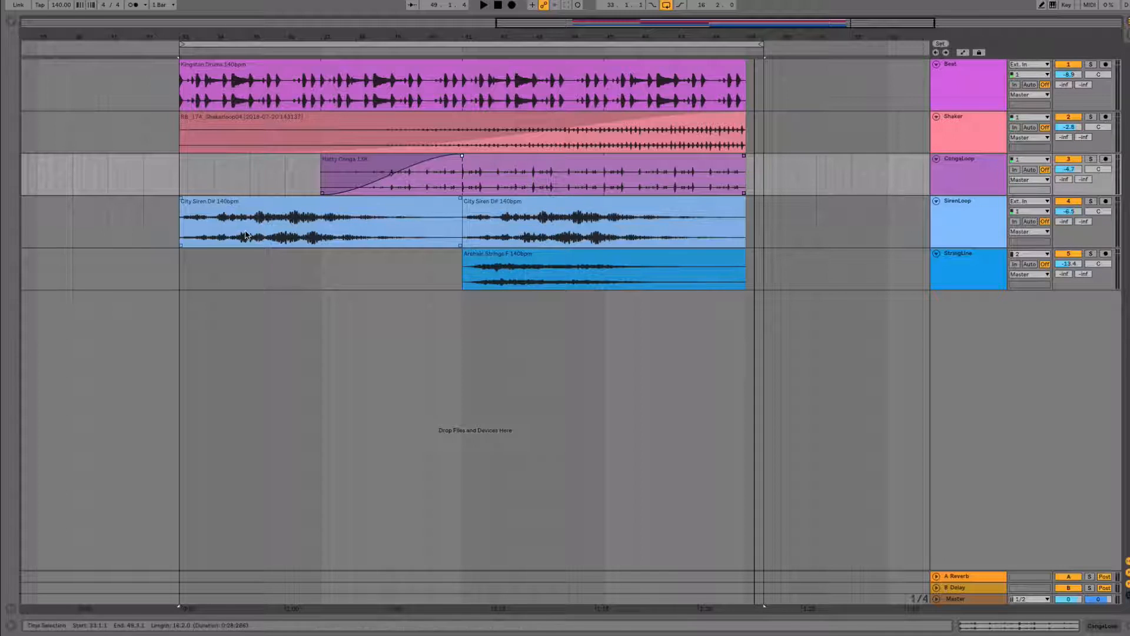
left_click(235, 204)
key("space")
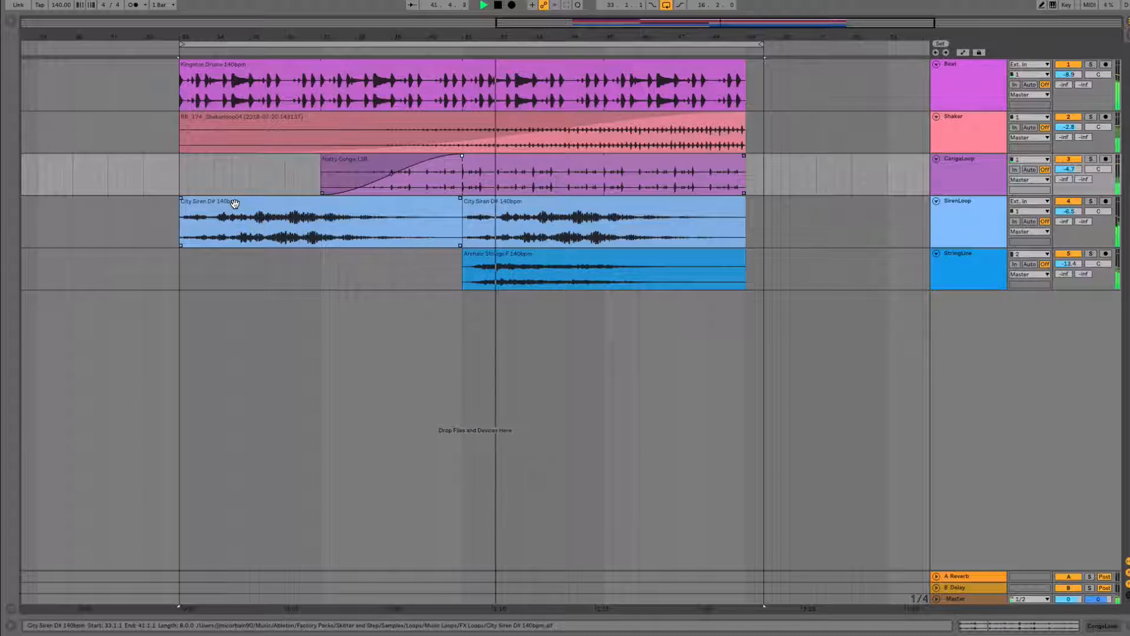
Lower the StringLine track volume to -14.5 dB during playback, listen to the mix, and stop
left_click_drag(1071, 263, 1071, 268)
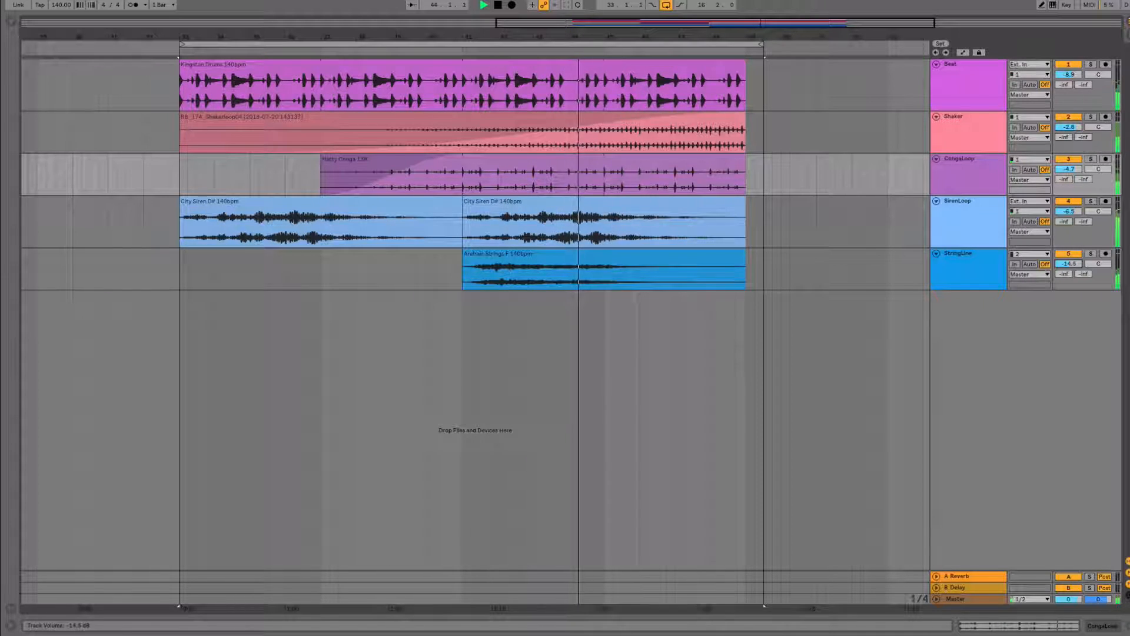
left_click(520, 198)
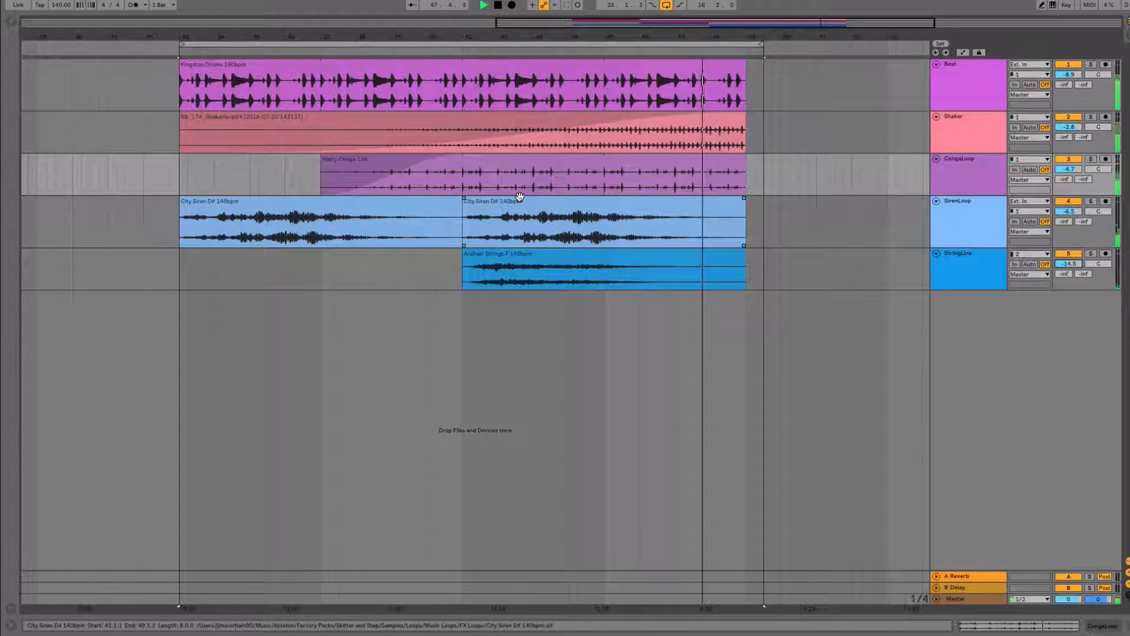
key("space")
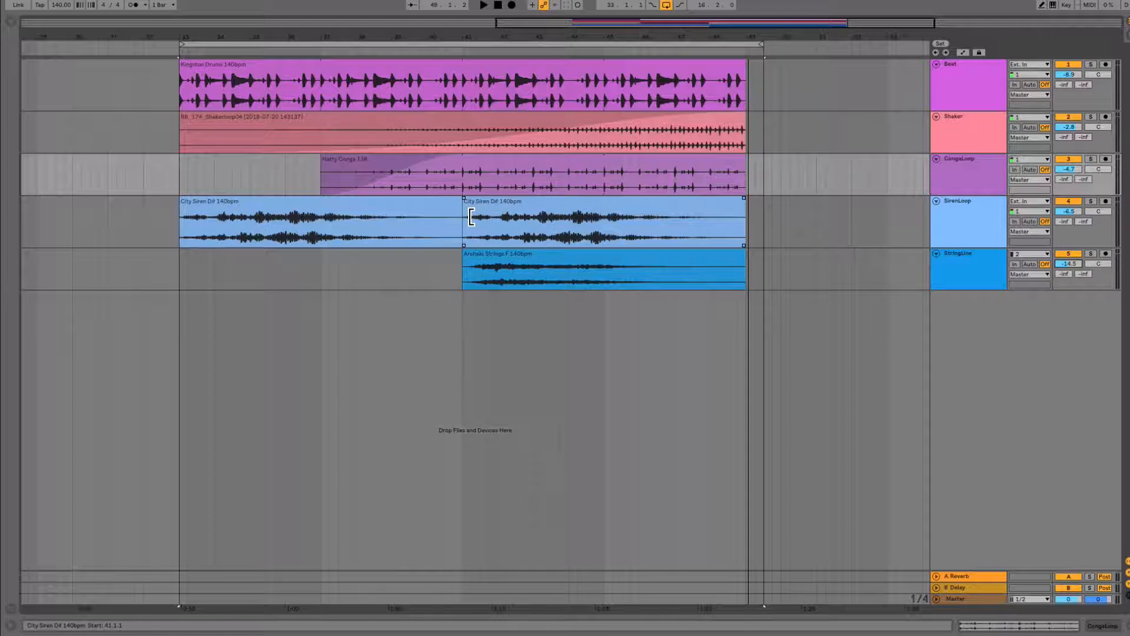
Trim one bar off the start of the second City Siren clip and move it to begin at bar 37
left_click_drag(471, 217, 373, 213)
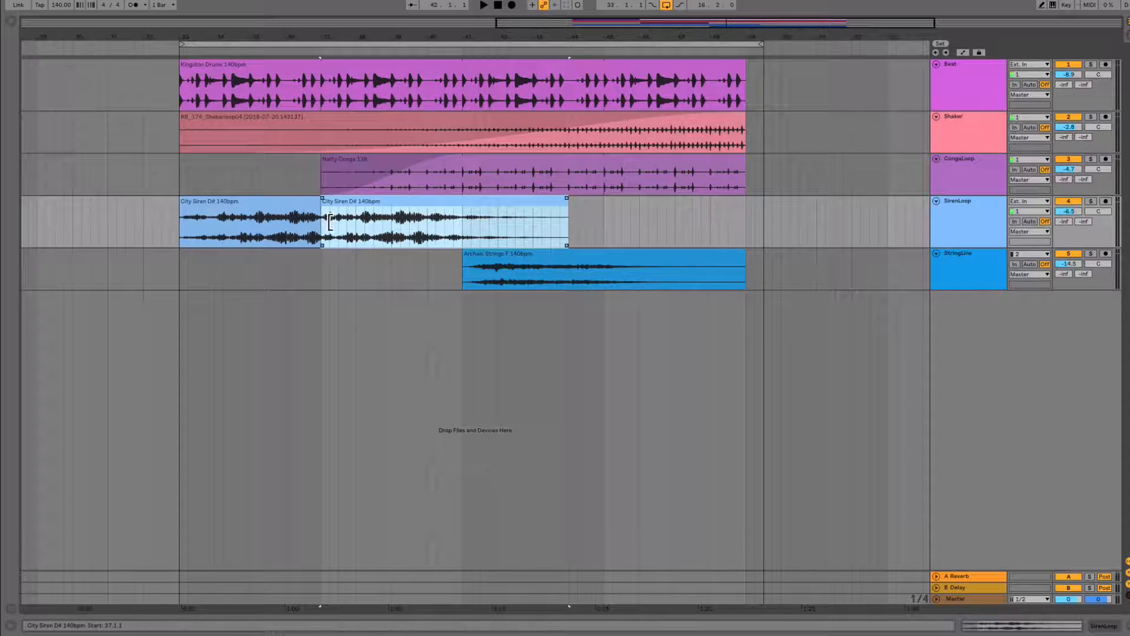
left_click_drag(310, 36, 311, 141)
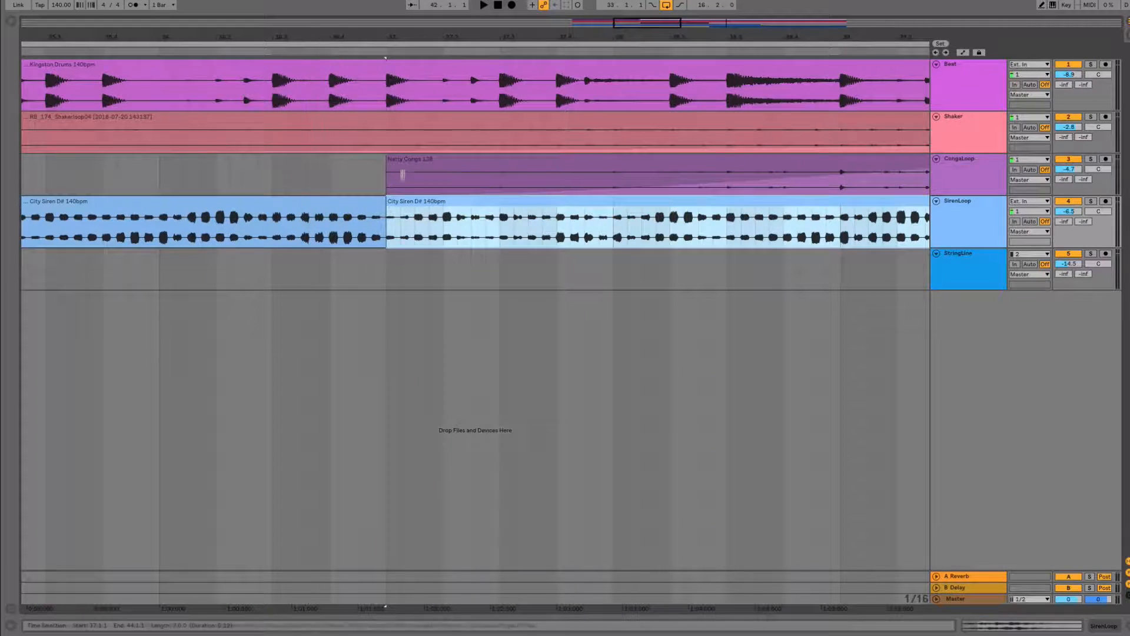
left_click_drag(337, 42, 285, 57)
left_click(170, 59)
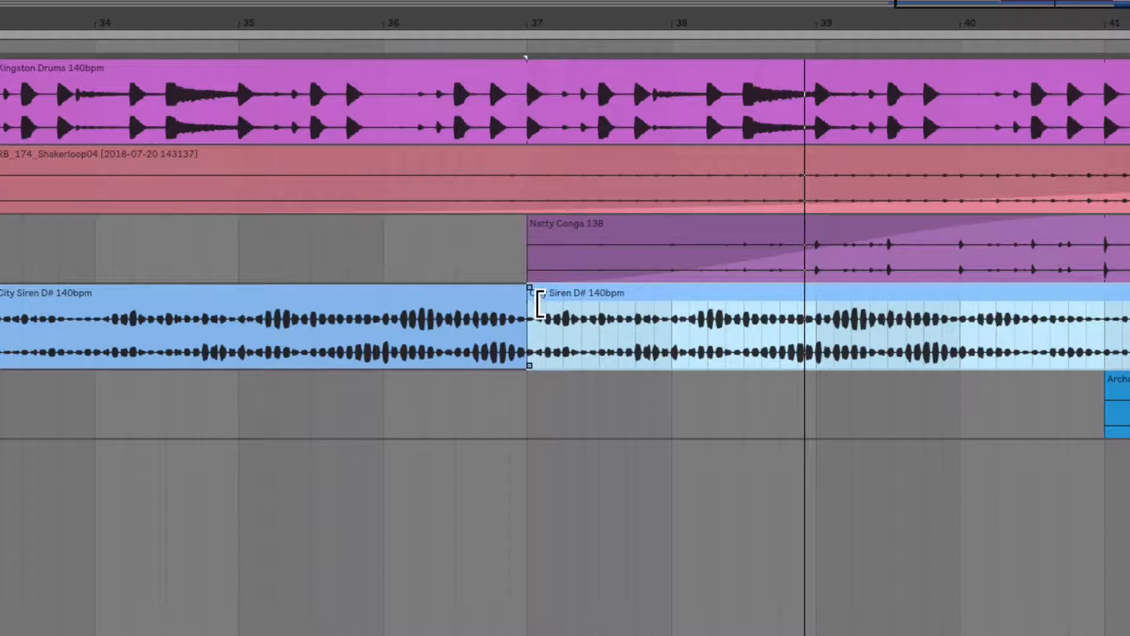
Crossfade the two City Siren clips, starting the overlap about three quarters of a bar before bar 37
left_click_drag(529, 289, 479, 290)
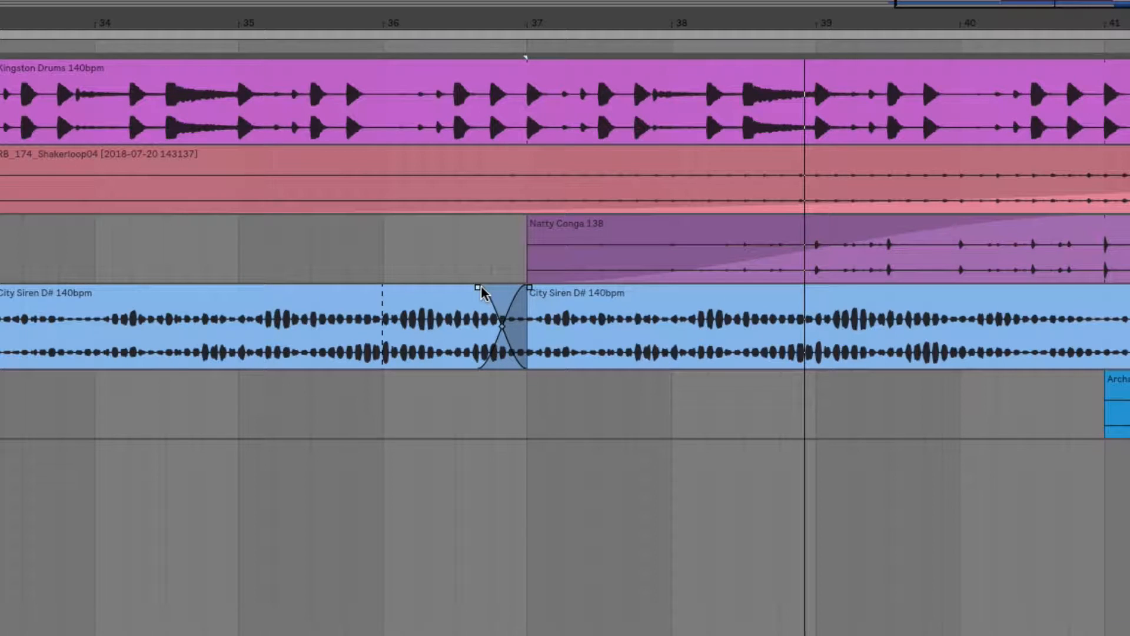
left_click_drag(481, 287, 427, 289)
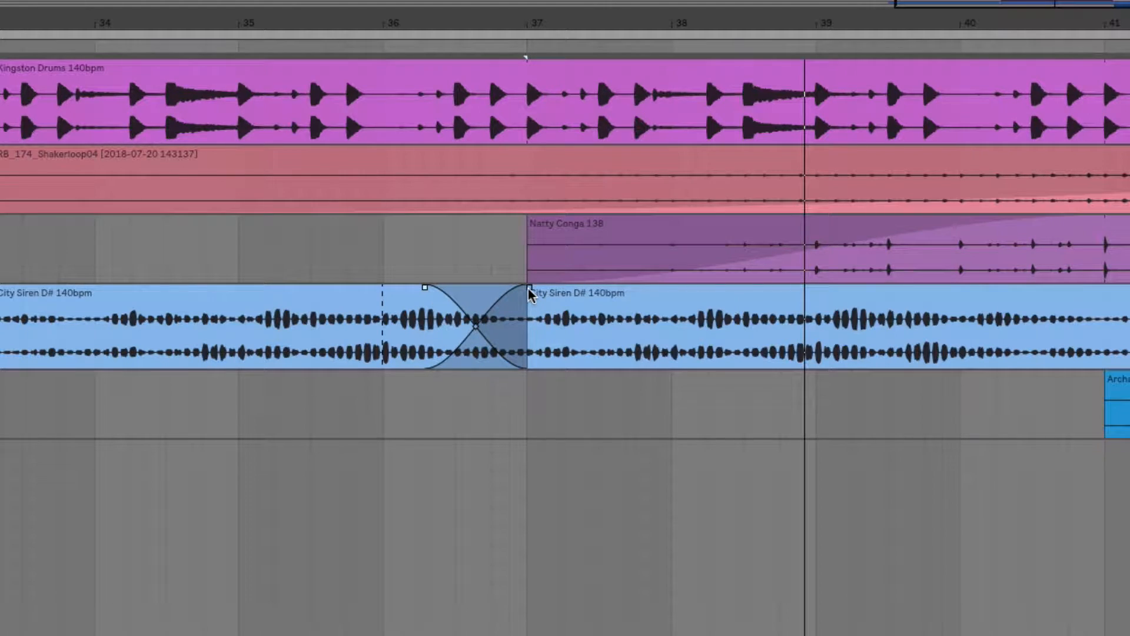
Extend the City Siren crossfade to end about three quarters of a bar past bar 37, listening to the overlap in playback
left_click_drag(528, 287, 576, 288)
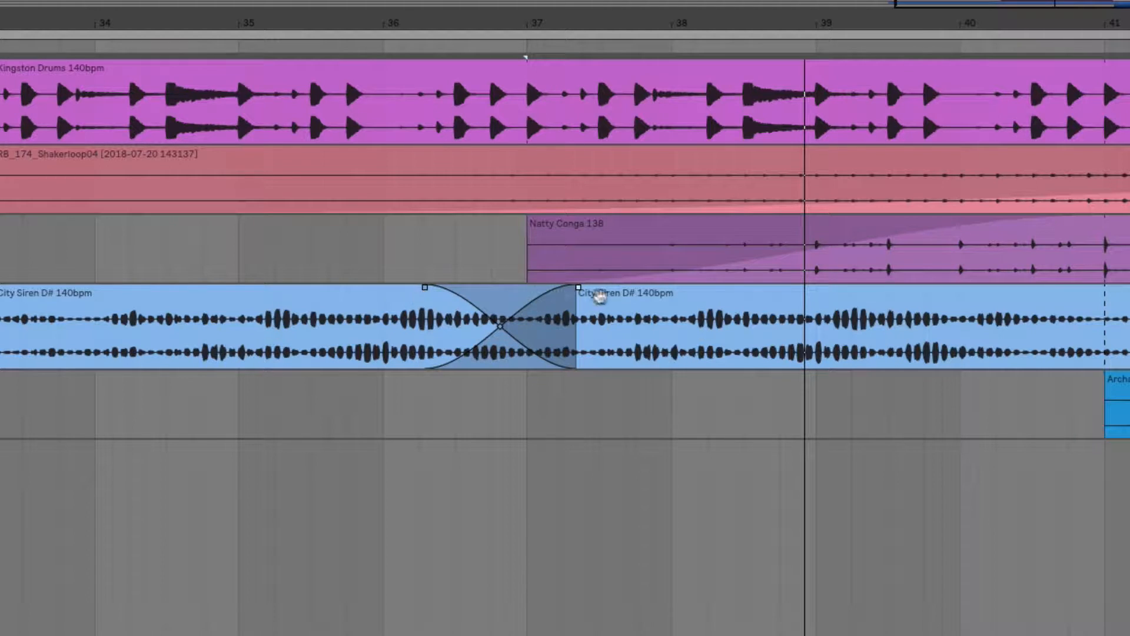
mouse_move(578, 289)
left_mouse_down()
mouse_move(557, 288)
mouse_move(591, 291)
left_mouse_up()
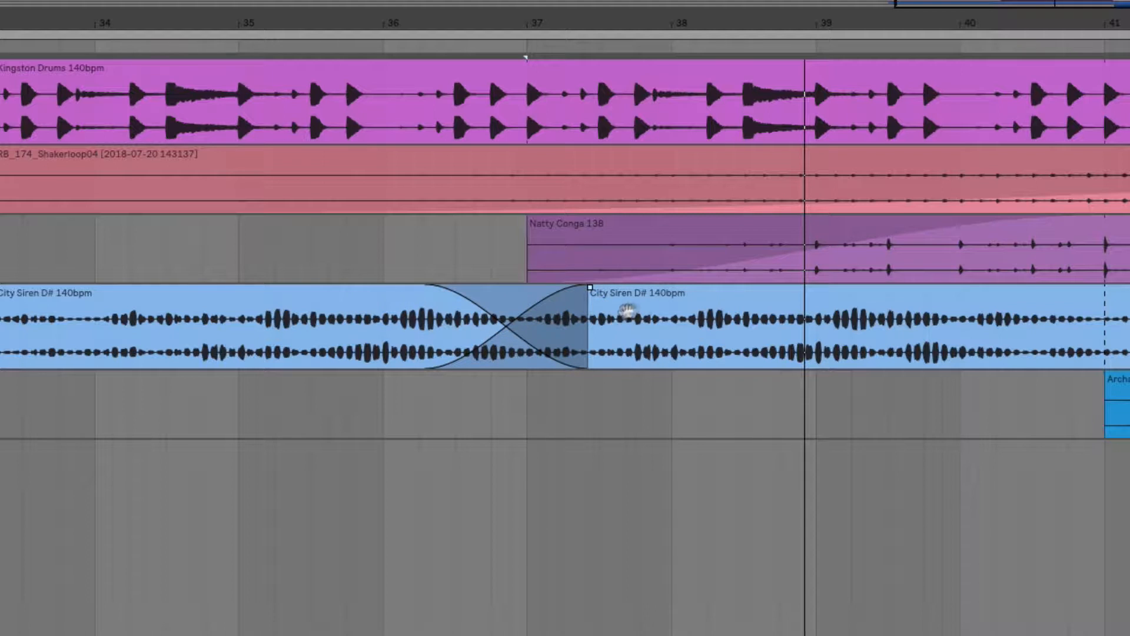
mouse_move(506, 324)
left_mouse_down()
mouse_move(502, 302)
mouse_move(508, 333)
mouse_move(506, 324)
left_mouse_up()
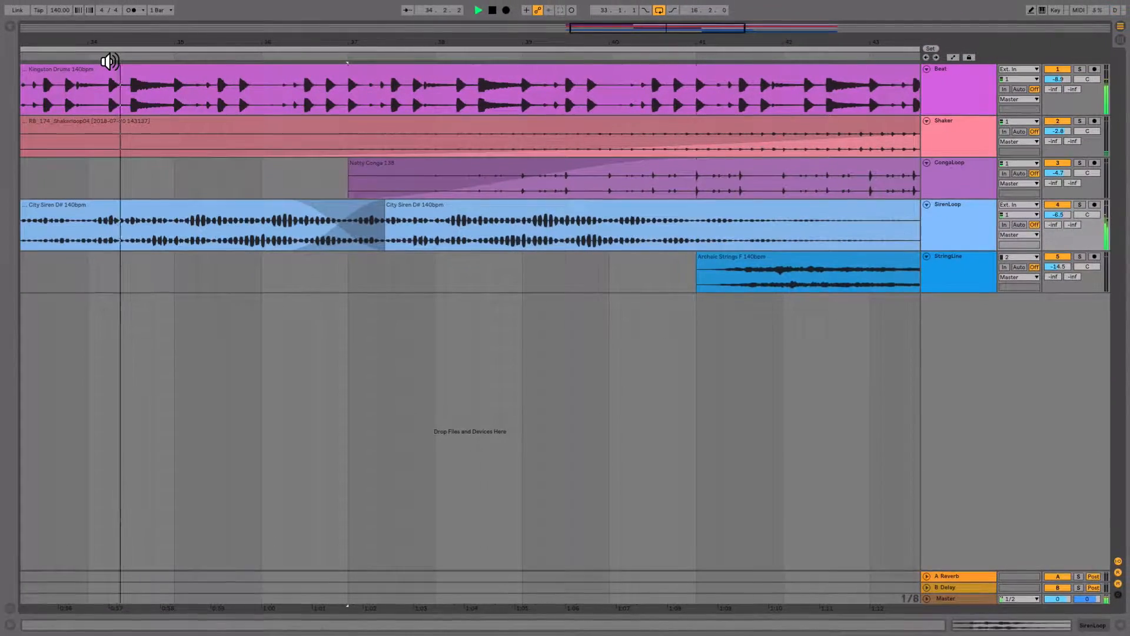
left_click_drag(385, 201, 415, 202)
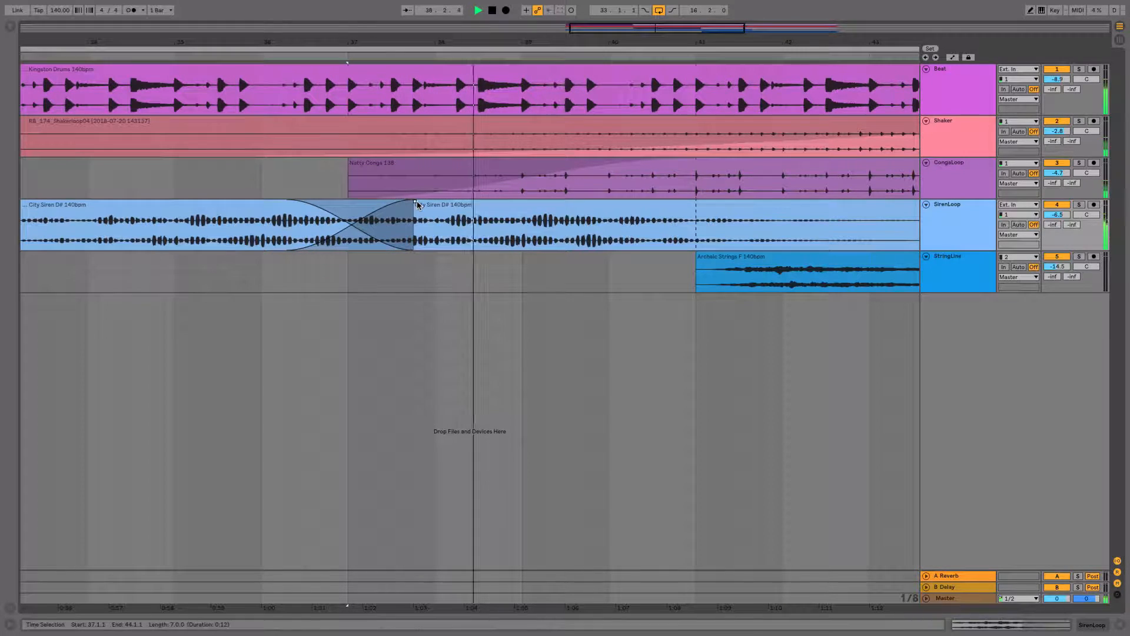
Fade out the second City Siren clip from about bar 39 to its end and fade in the StringLine clip over about 2.5 bars
left_click_drag(451, 43, 451, 1)
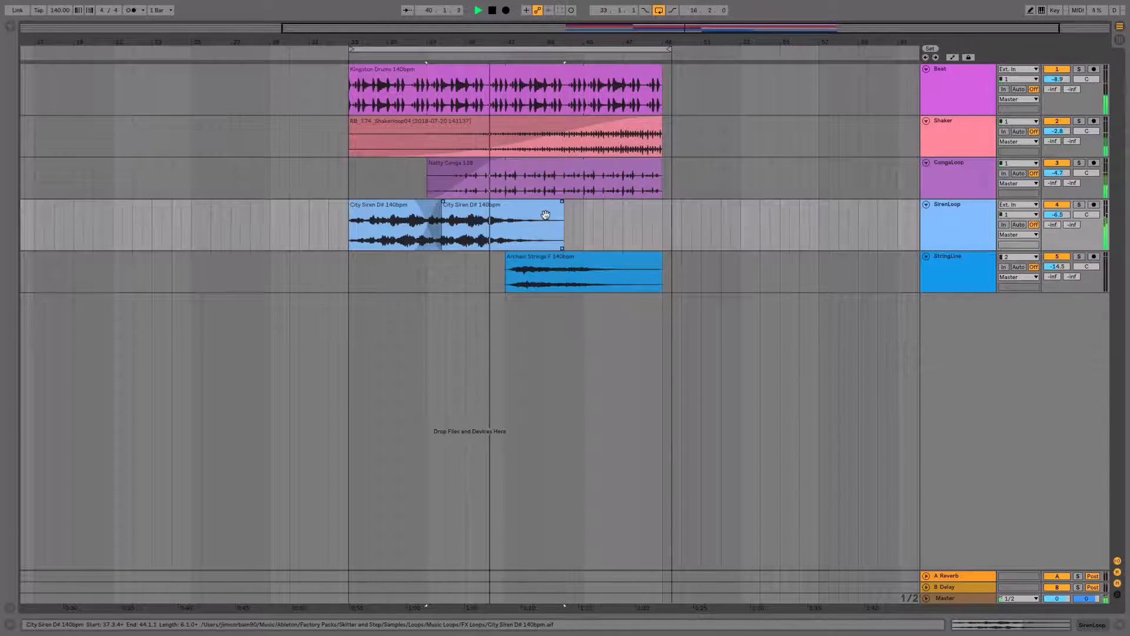
left_click_drag(559, 202, 466, 202)
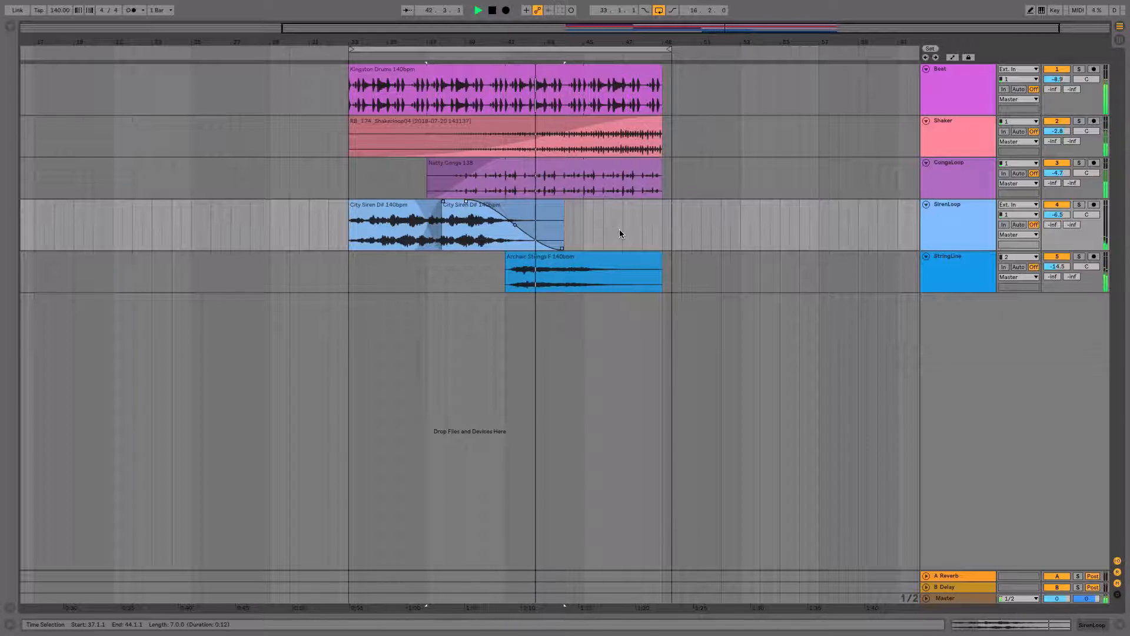
left_click(507, 256)
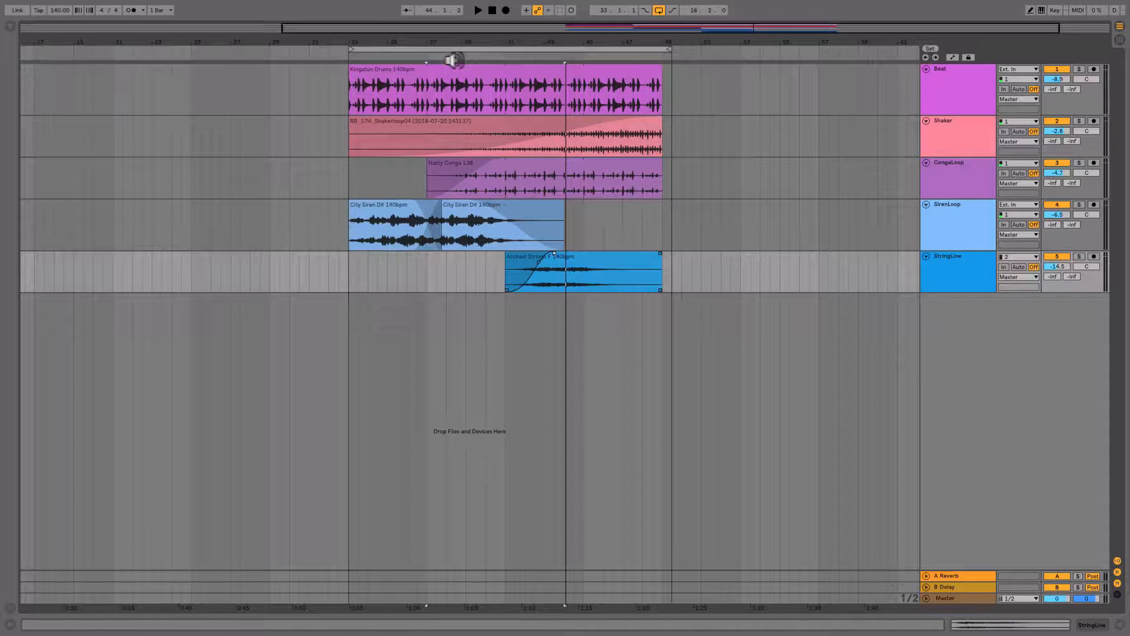
Play the arrangement and lower the SirenLoop track volume to -7.0 dB during playback
left_click(412, 51)
left_click(414, 59)
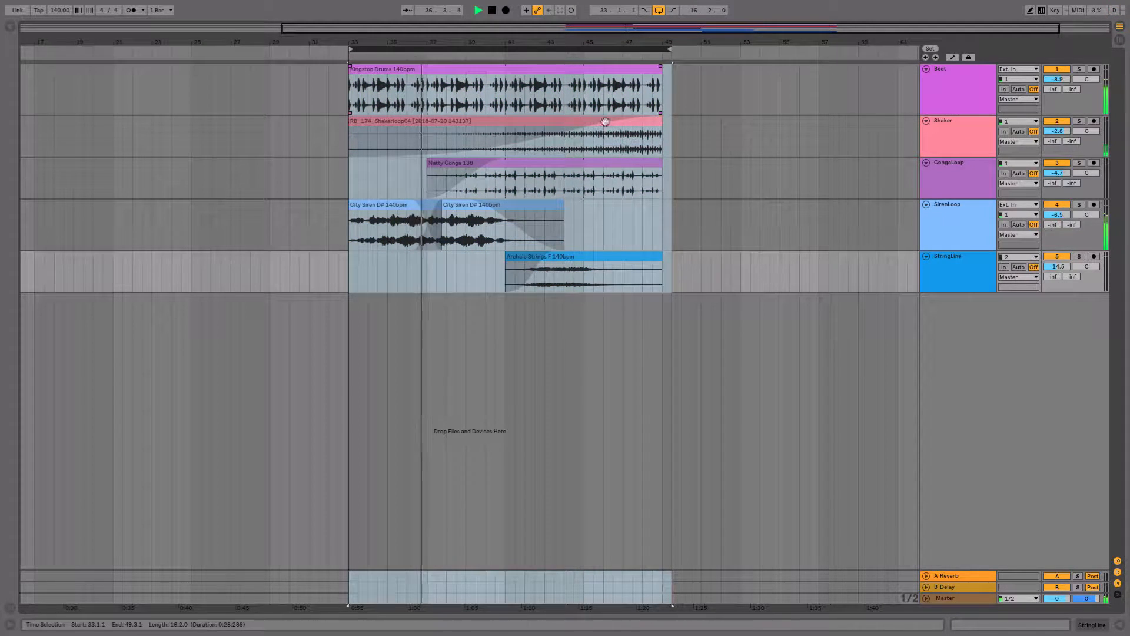
left_click(618, 240)
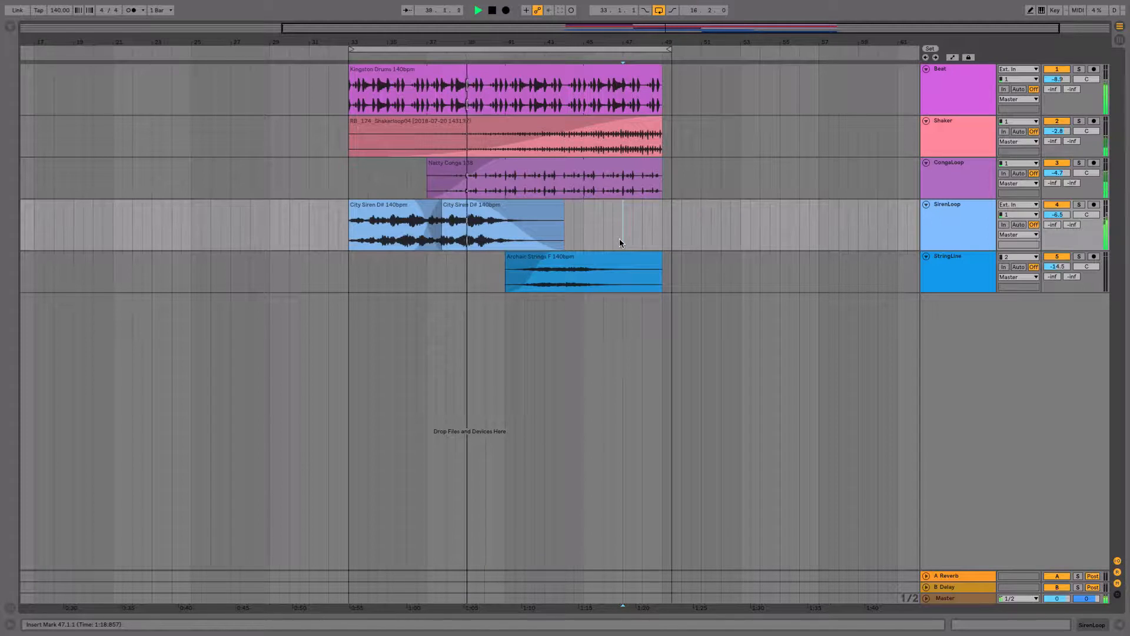
left_click_drag(1055, 215, 1054, 219)
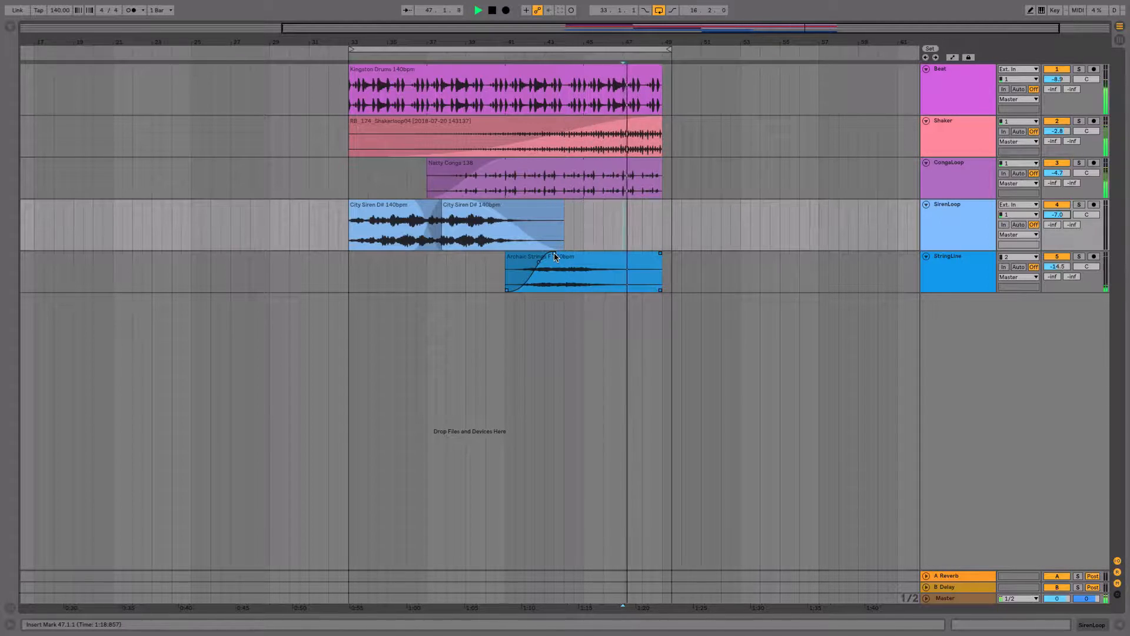
Fade out the StringLine clip from about bar 45 to its end and stop playback
left_click_drag(661, 254, 590, 254)
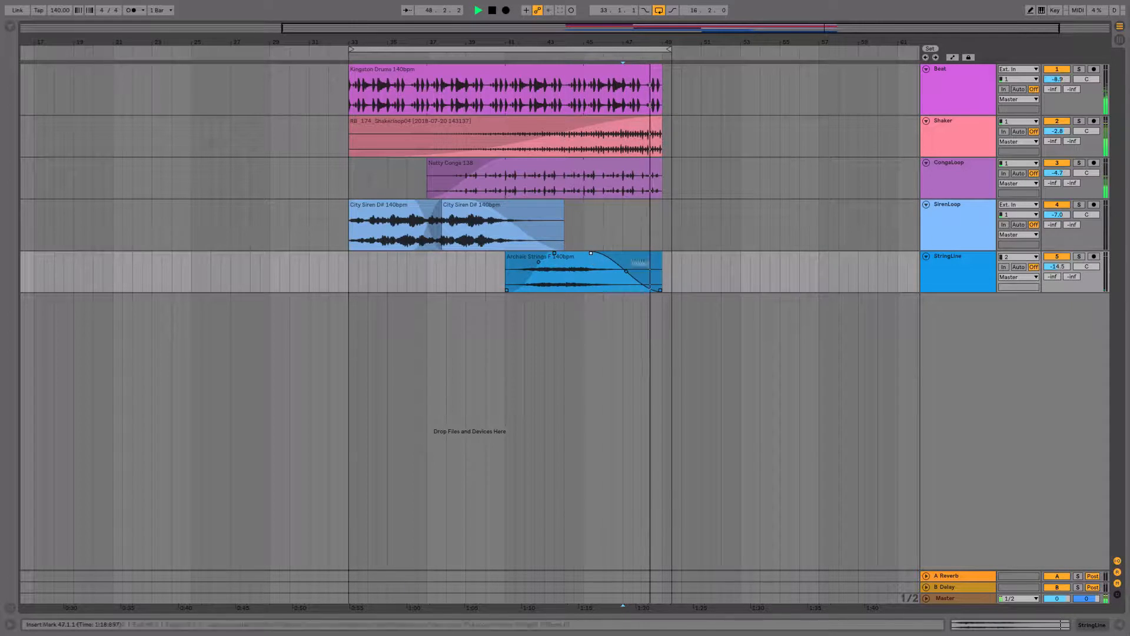
key("space")
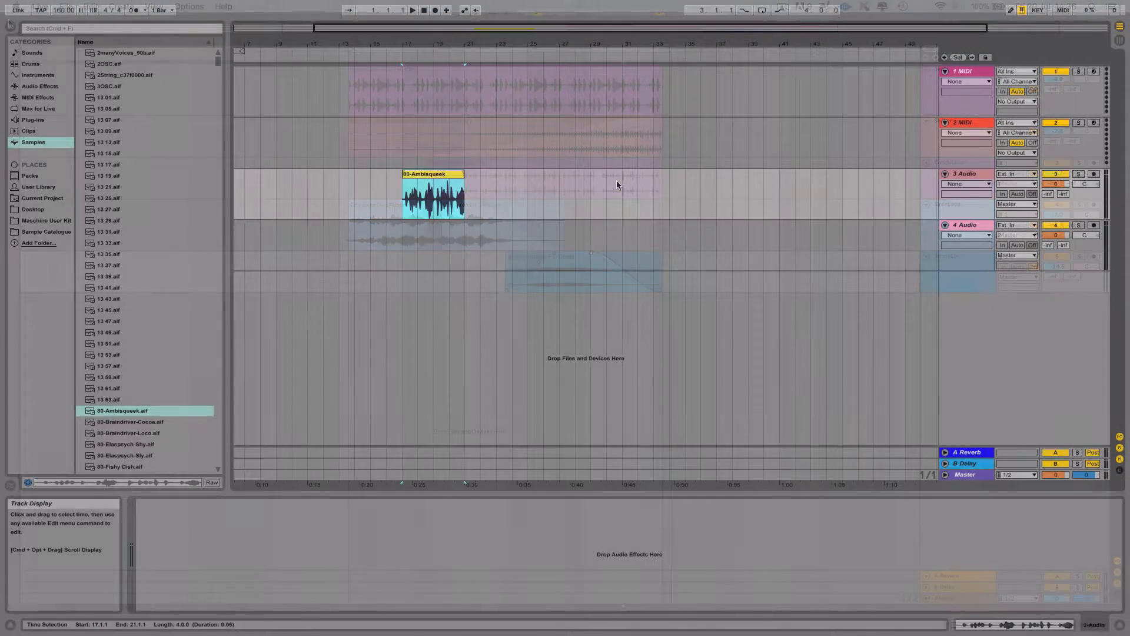
Show the fades on the 80-Ambisqueek clip, fade it in over about half a bar and out over about 2.5 bars, adjusting the curves
left_click(560, 196)
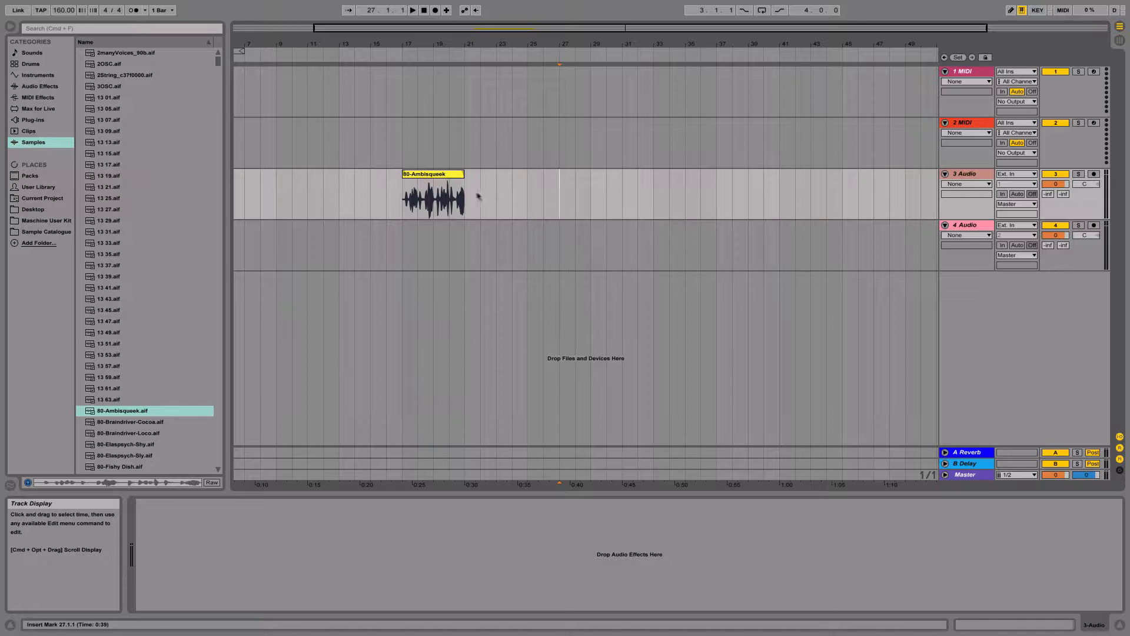
right_click(426, 174)
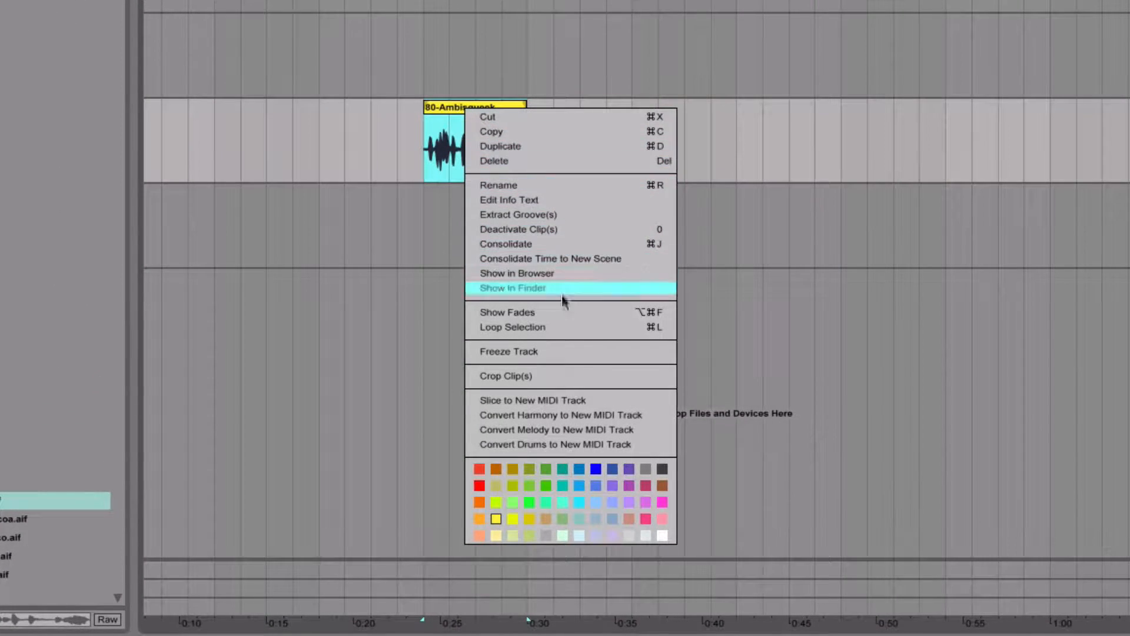
left_click(629, 313)
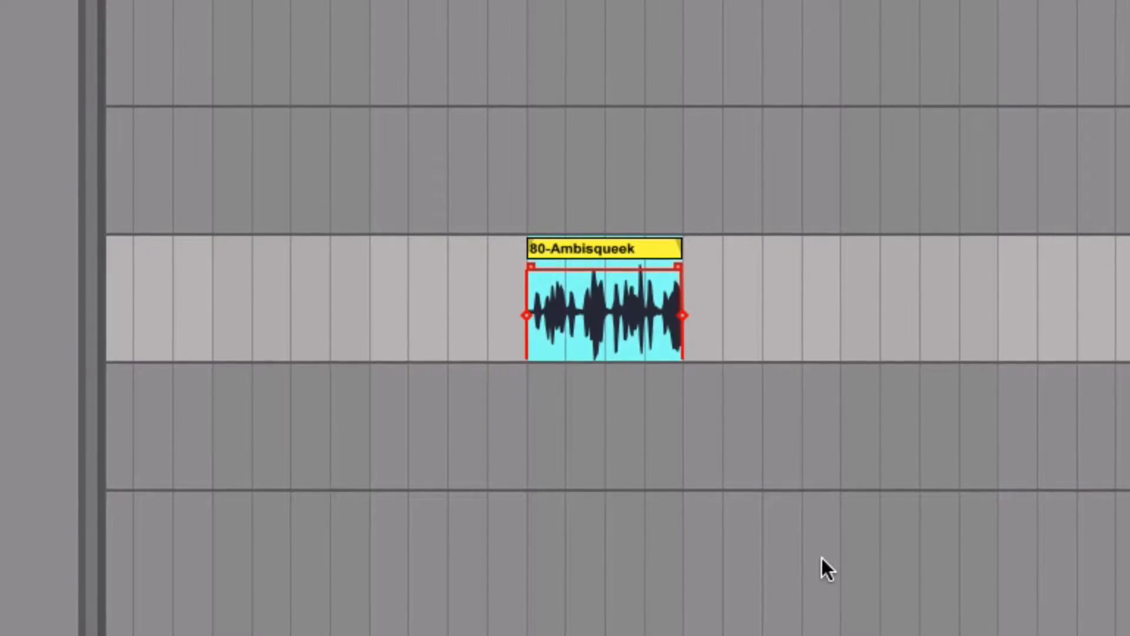
left_click_drag(532, 264, 549, 266)
left_click_drag(677, 265, 575, 277)
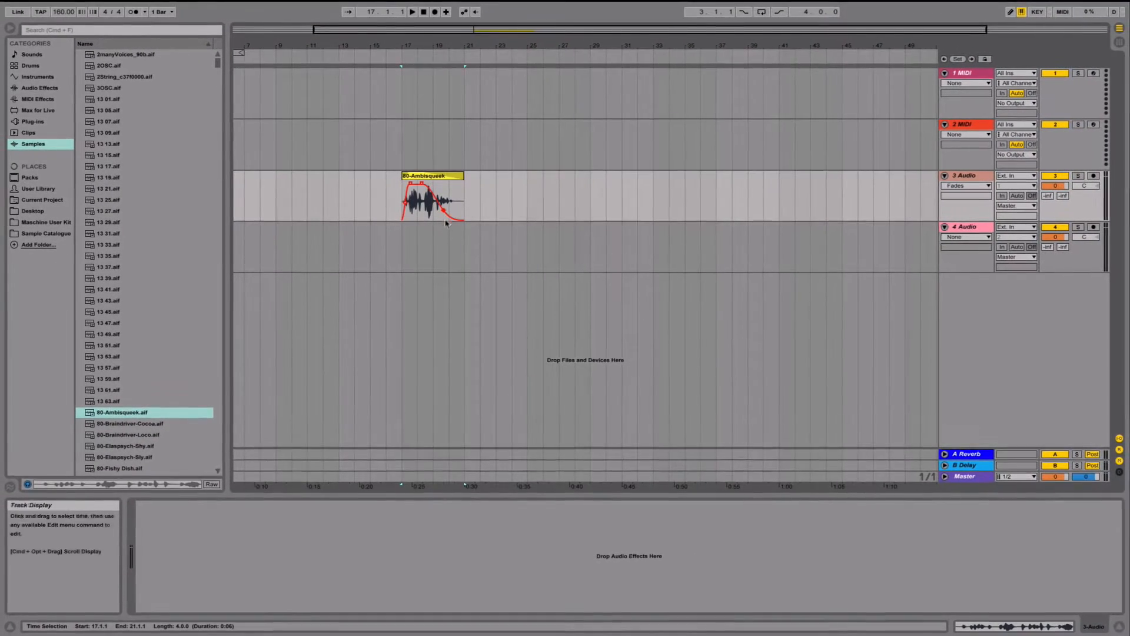
left_click_drag(408, 203, 454, 184)
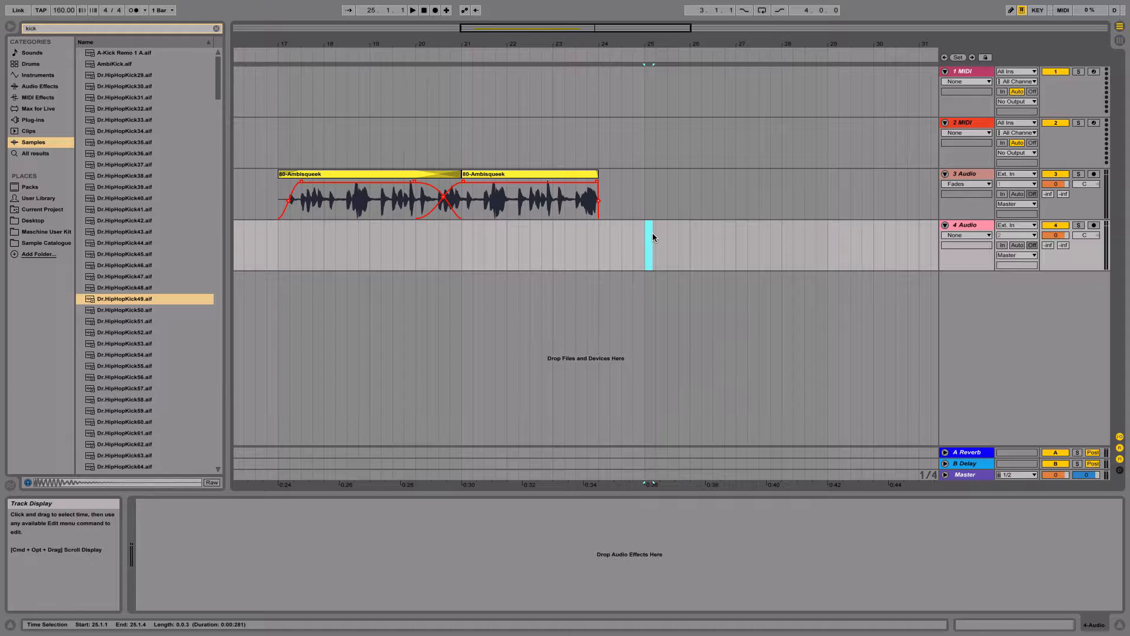
Place the Dr.HipHopKick49.aif sample on the 4 Audio track at bar 25 and trim its end to about 0.26 seconds
left_click_drag(115, 299, 642, 246)
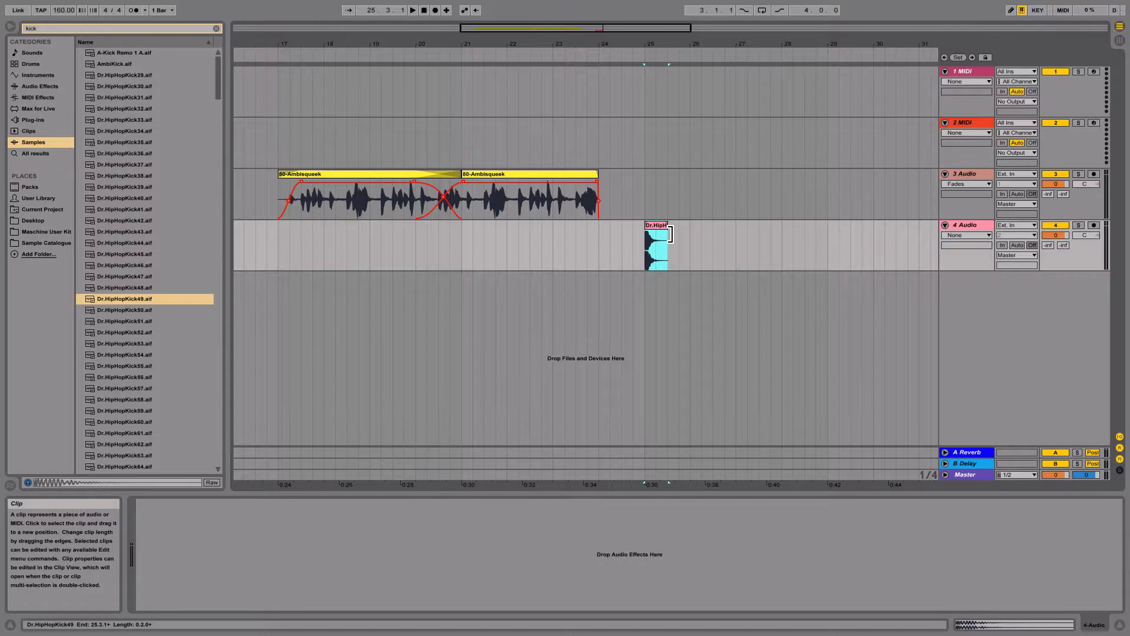
left_click_drag(670, 234, 657, 236)
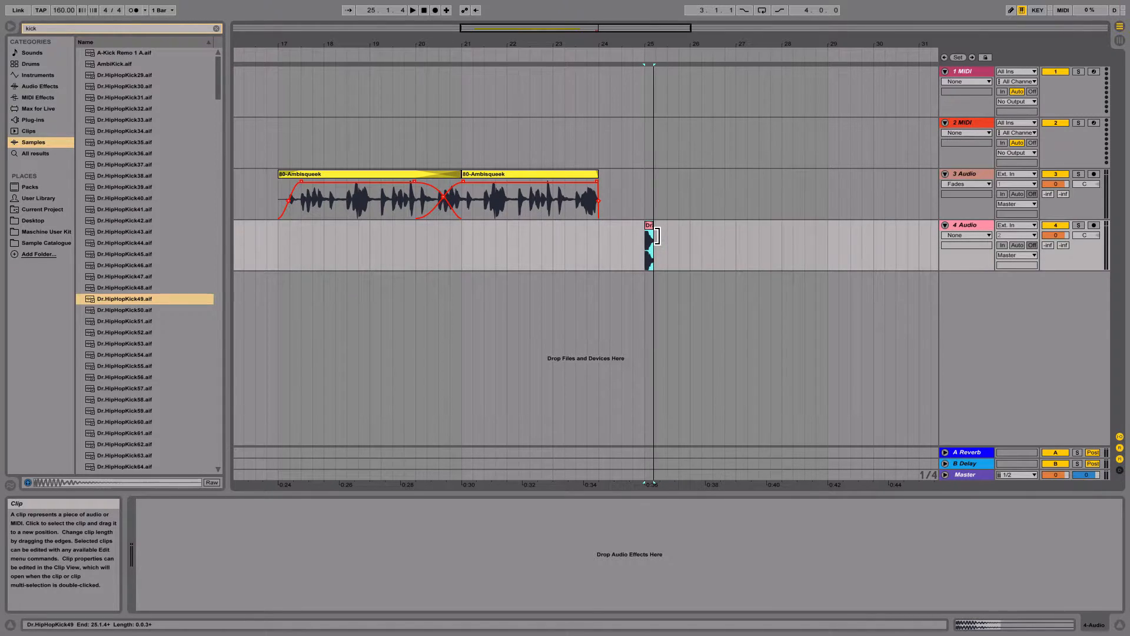
left_click_drag(664, 43, 804, 98)
left_click_drag(633, 231, 597, 232)
Play the trimmed kick clip to listen to its cut-off end, and stop
left_click_drag(442, 43, 432, 10)
left_click(379, 58)
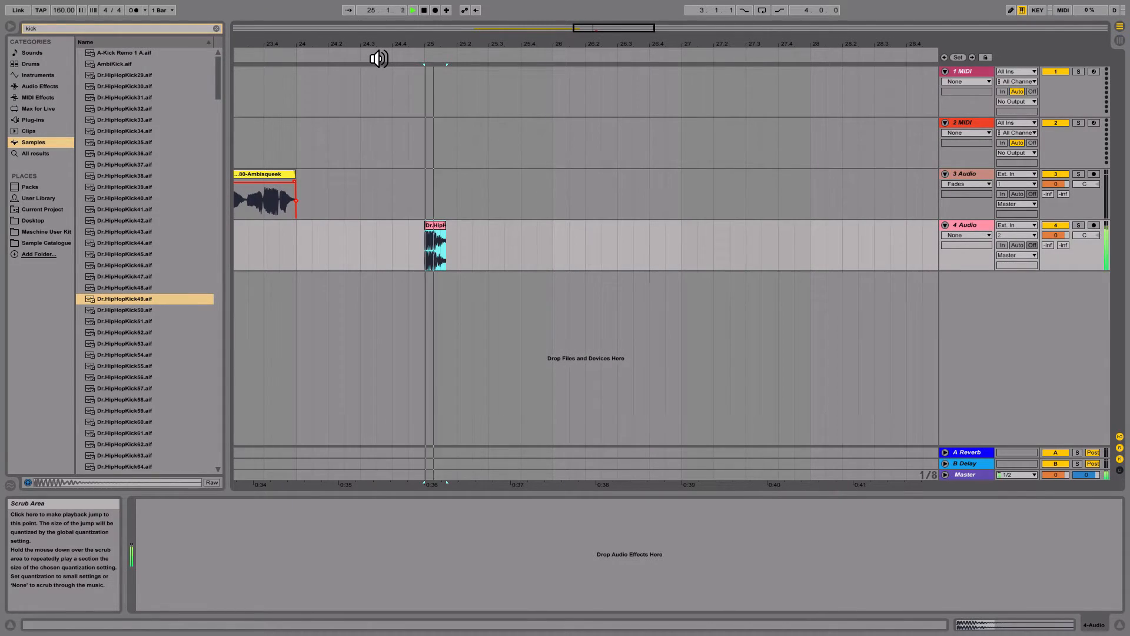
key("space")
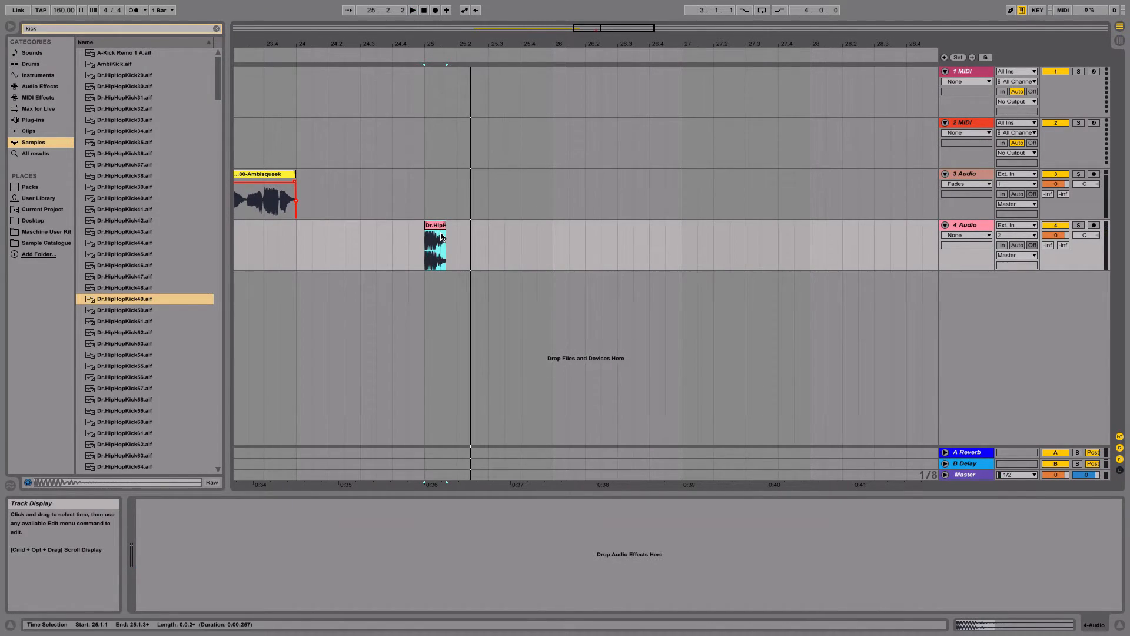
Show the fades on the trimmed kick clip, add a fade-out at its end, and play it to hear the smoother ending
right_click(442, 236)
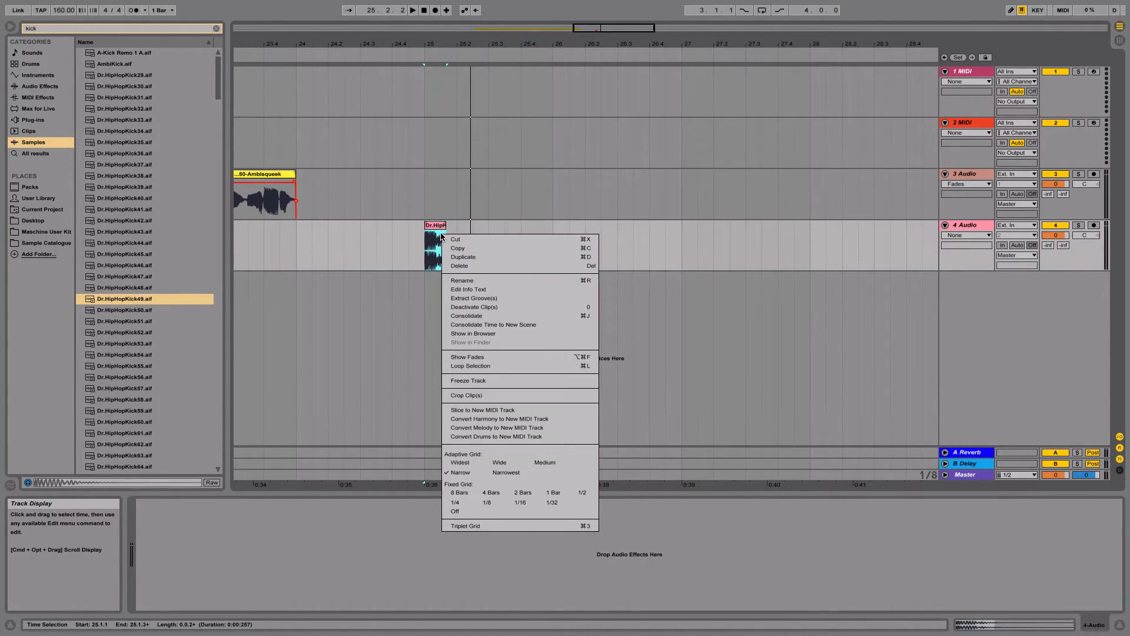
left_click(500, 358)
left_click_drag(446, 44, 447, 118)
left_click_drag(450, 237, 380, 240)
left_click_drag(386, 44, 386, 2)
left_click(355, 59)
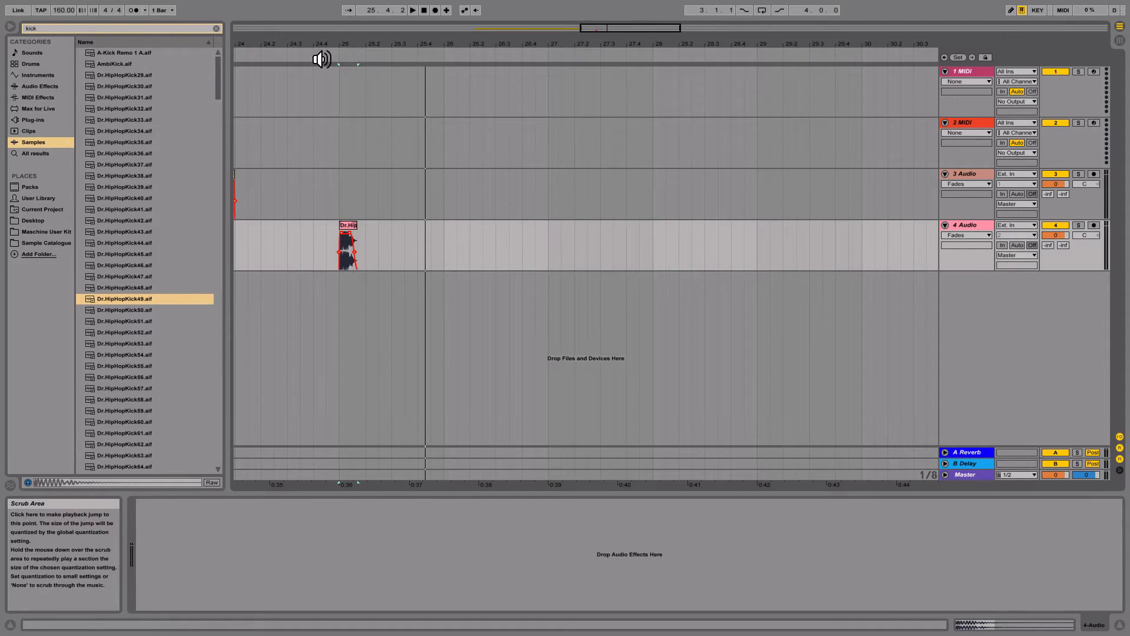